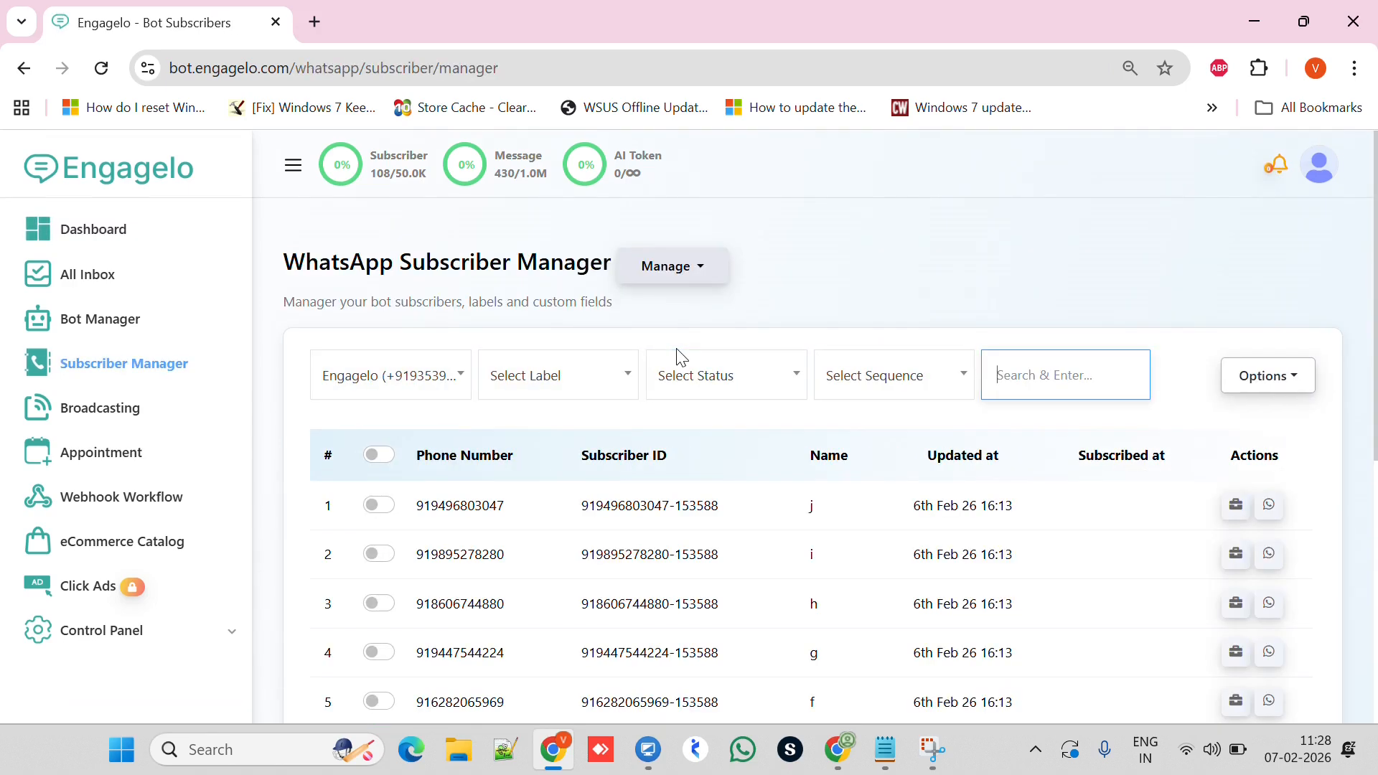
scroll(682, 357, down, 3)
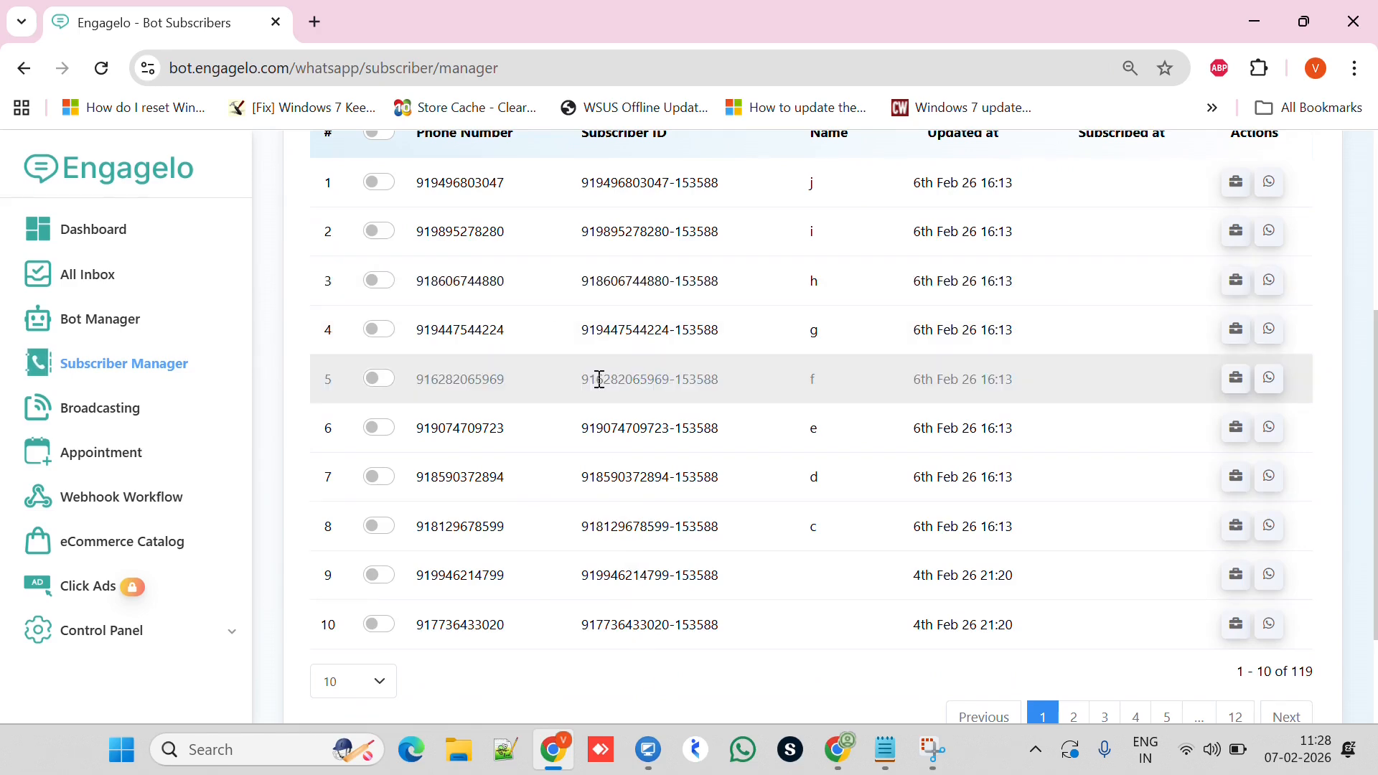
scroll(600, 379, up, 3)
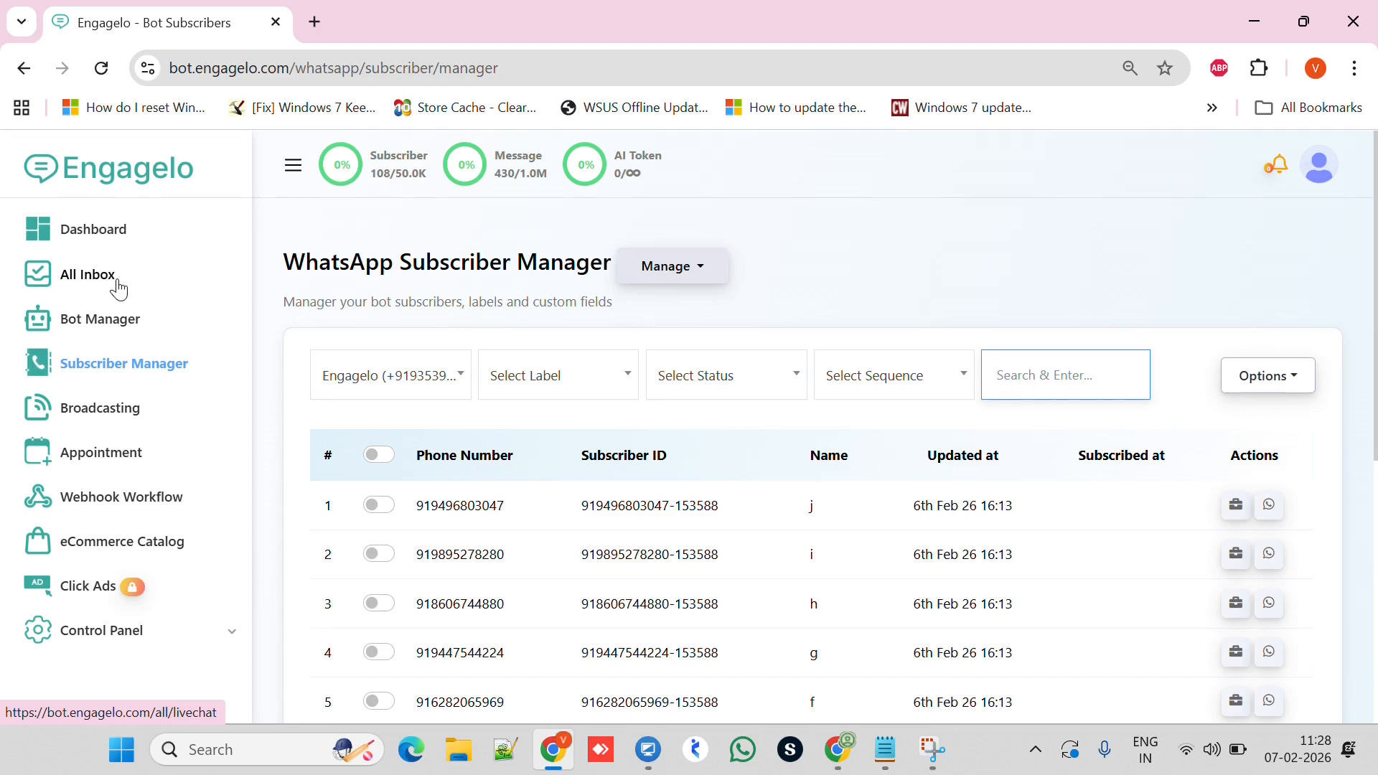
scroll(206, 288, down, 3)
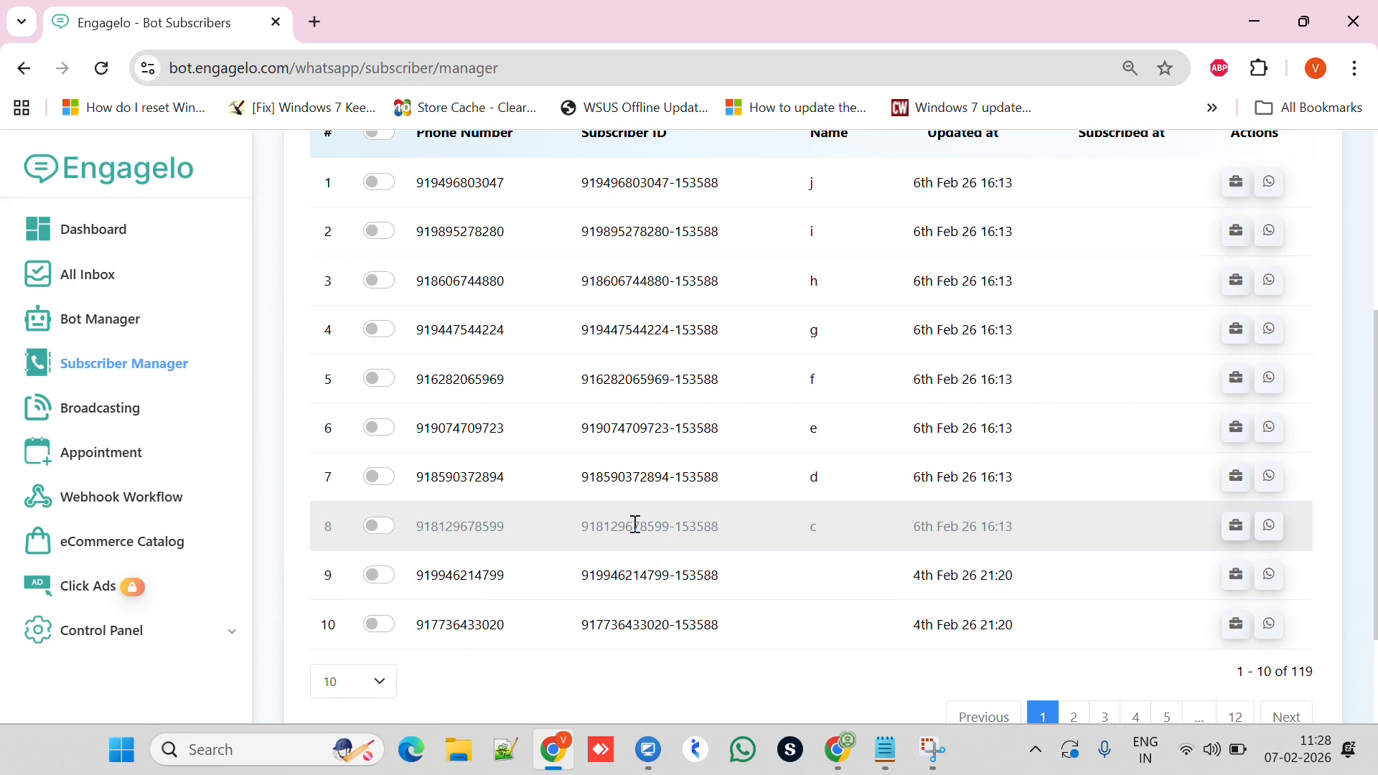
scroll(635, 523, up, 3)
scroll(633, 532, down, 3)
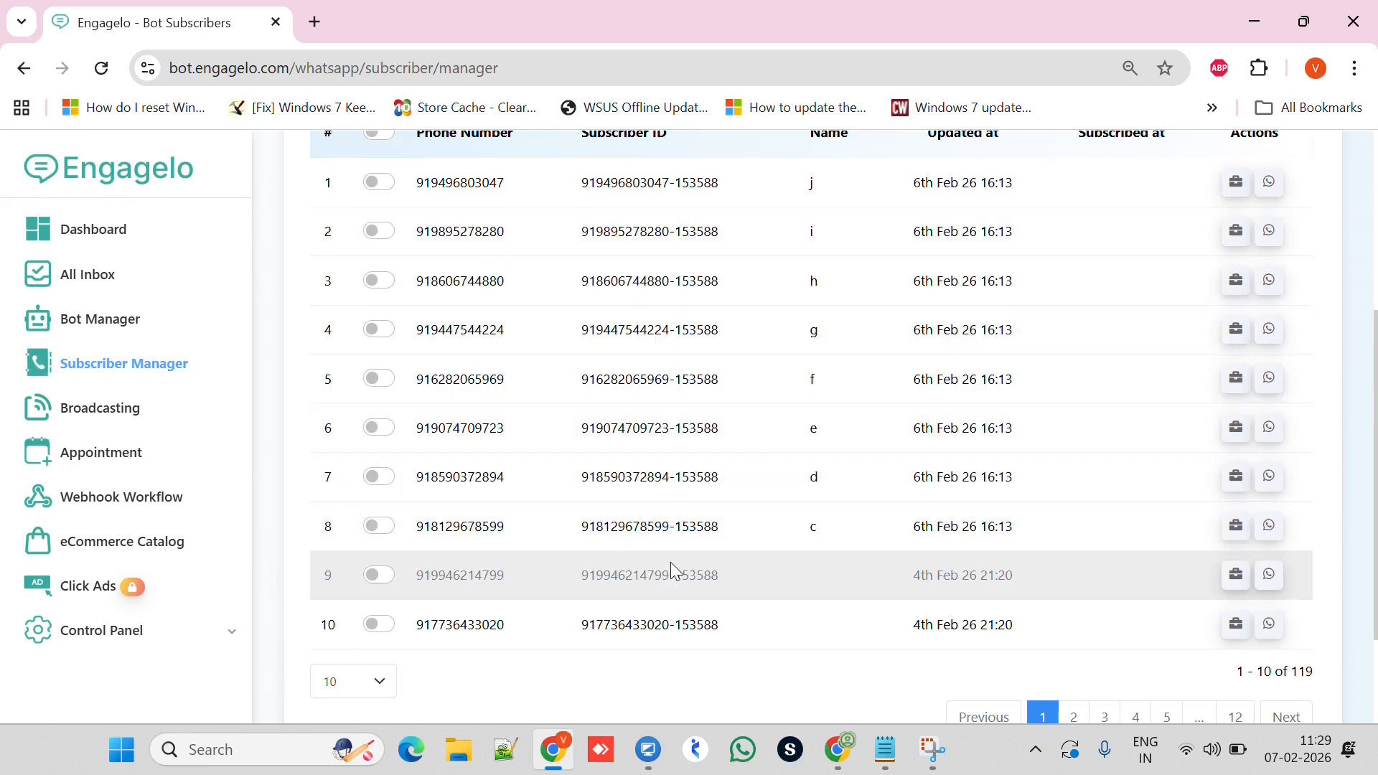
scroll(675, 572, up, 5)
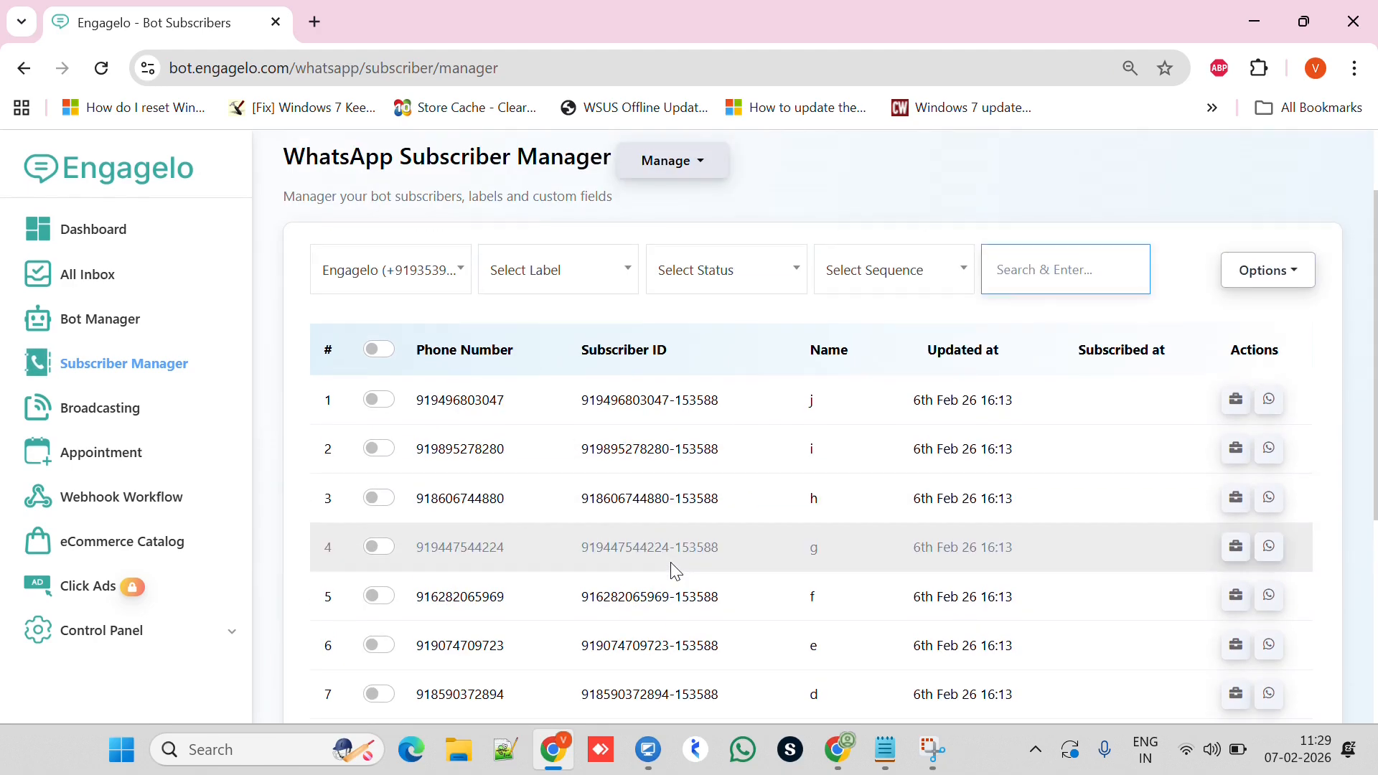
drag(614, 258, 281, 265)
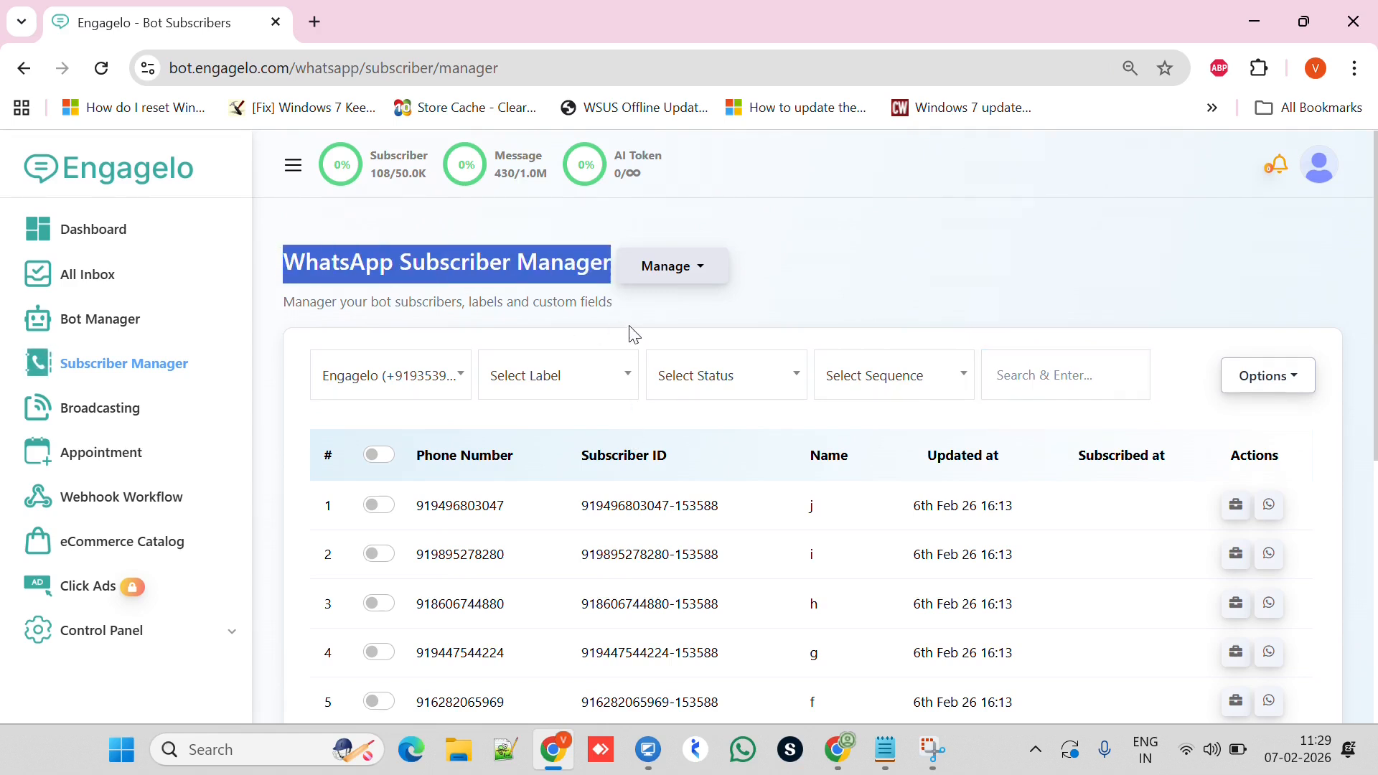
Step: Create a WhatsApp subscriber label named "abcd" for the Engagelo bot
click(675, 285)
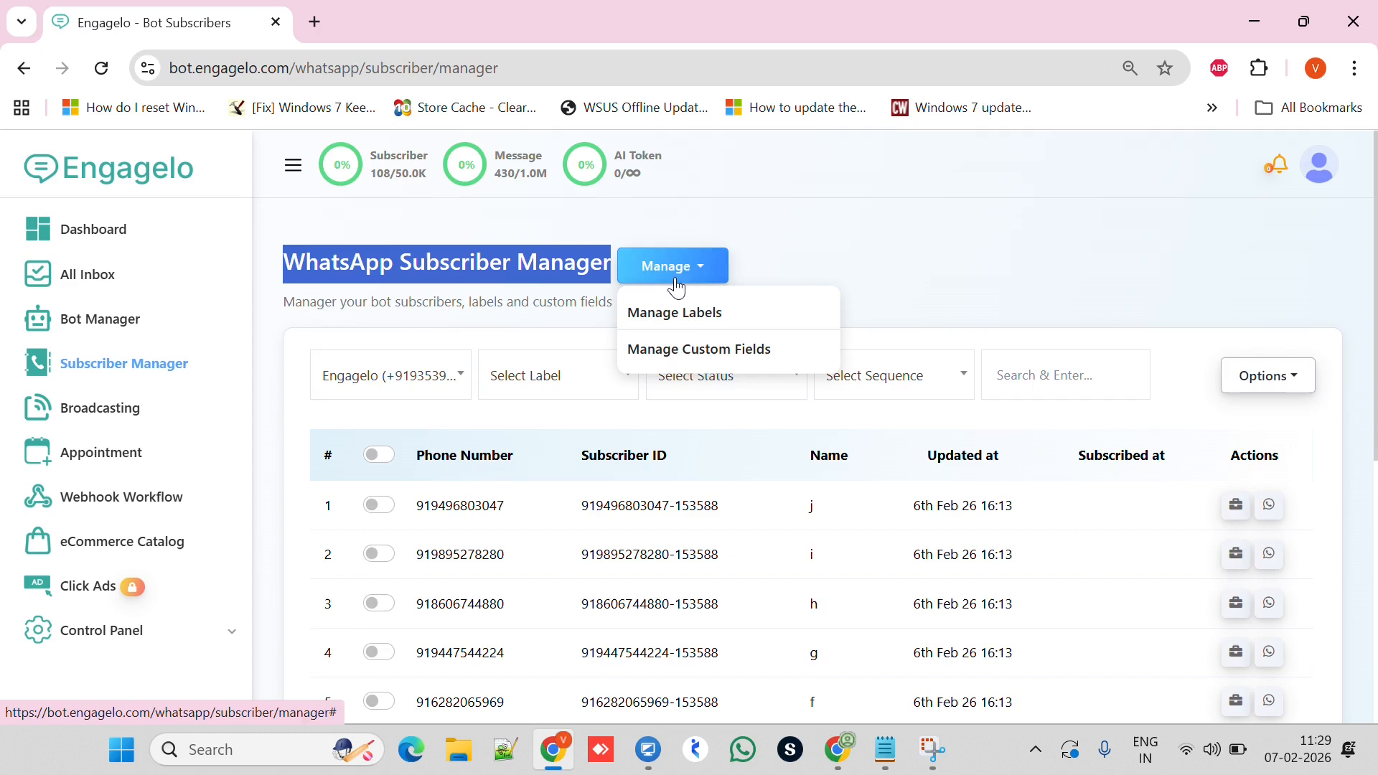
click(690, 321)
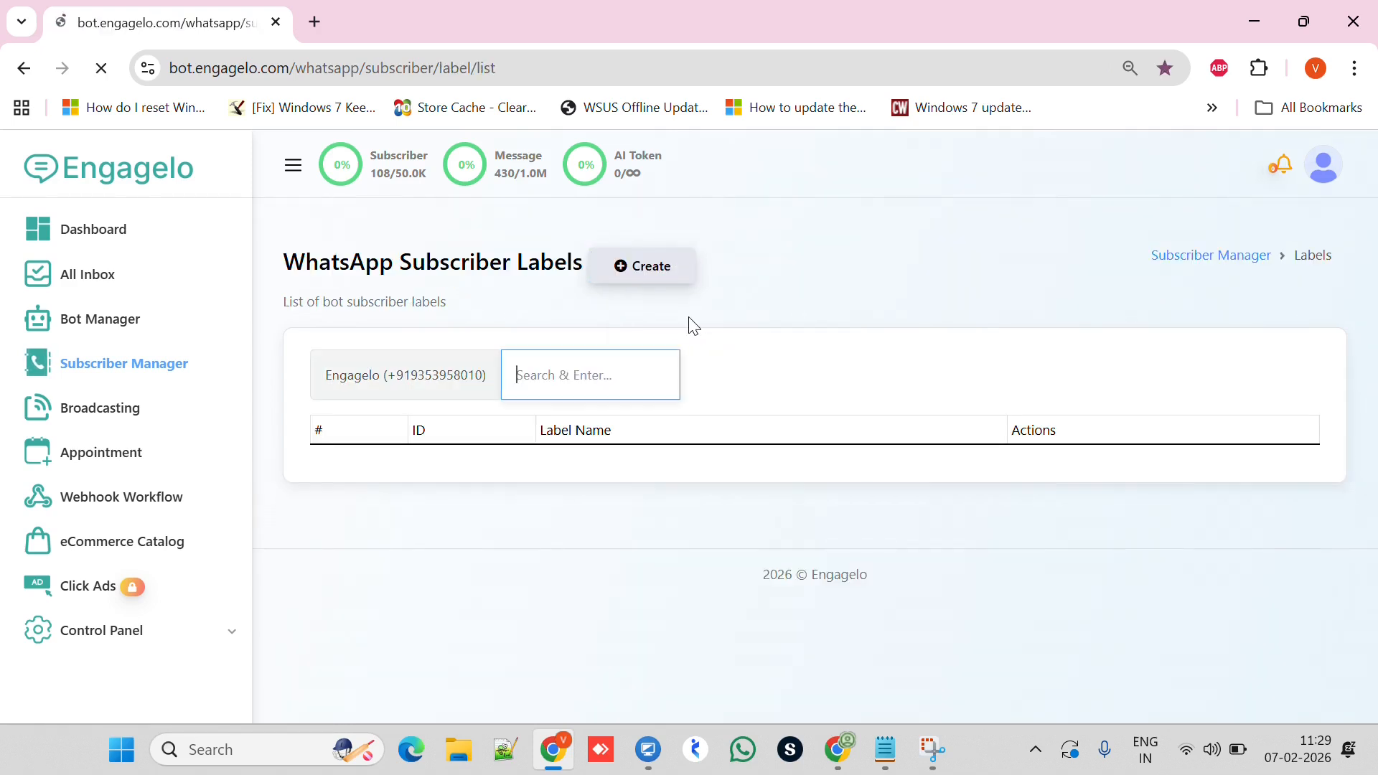
click(651, 278)
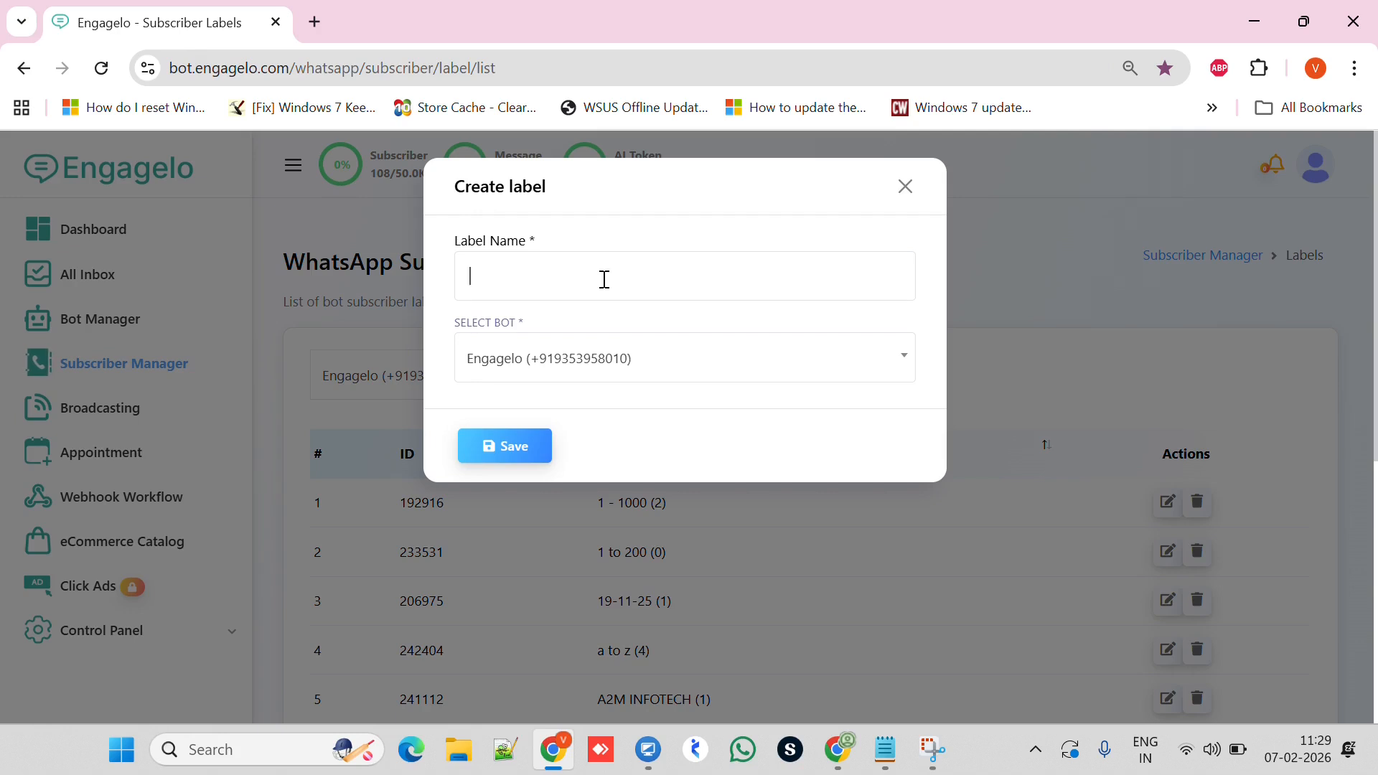
click(604, 280)
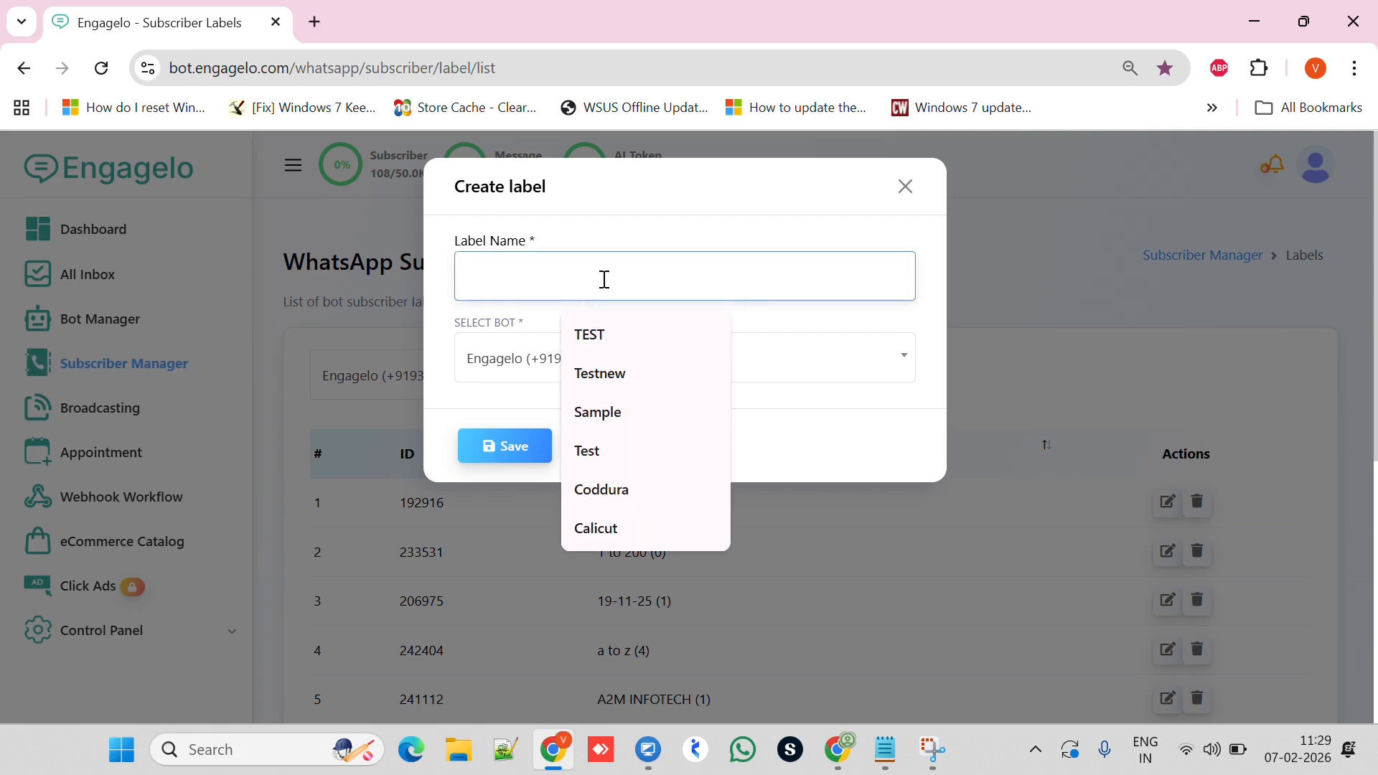
text(abcd)
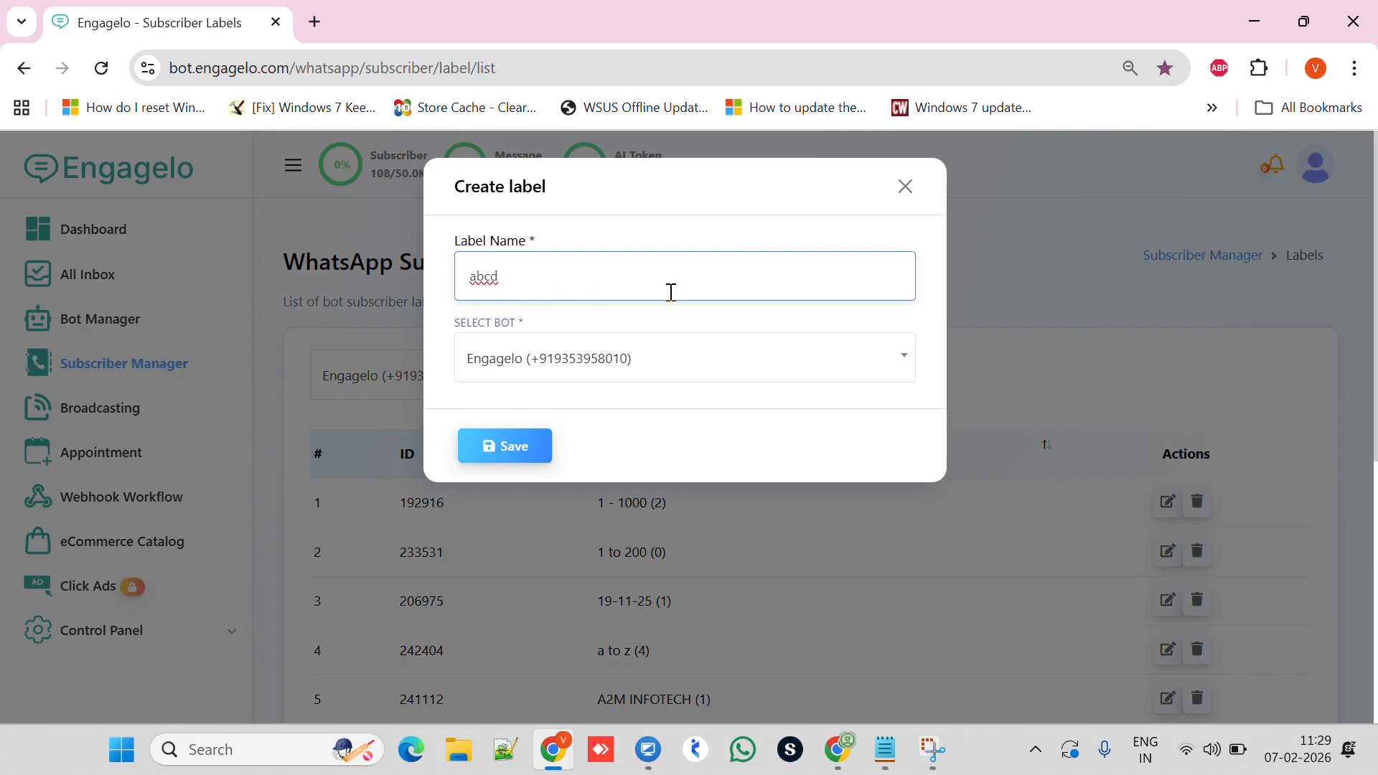
click(517, 457)
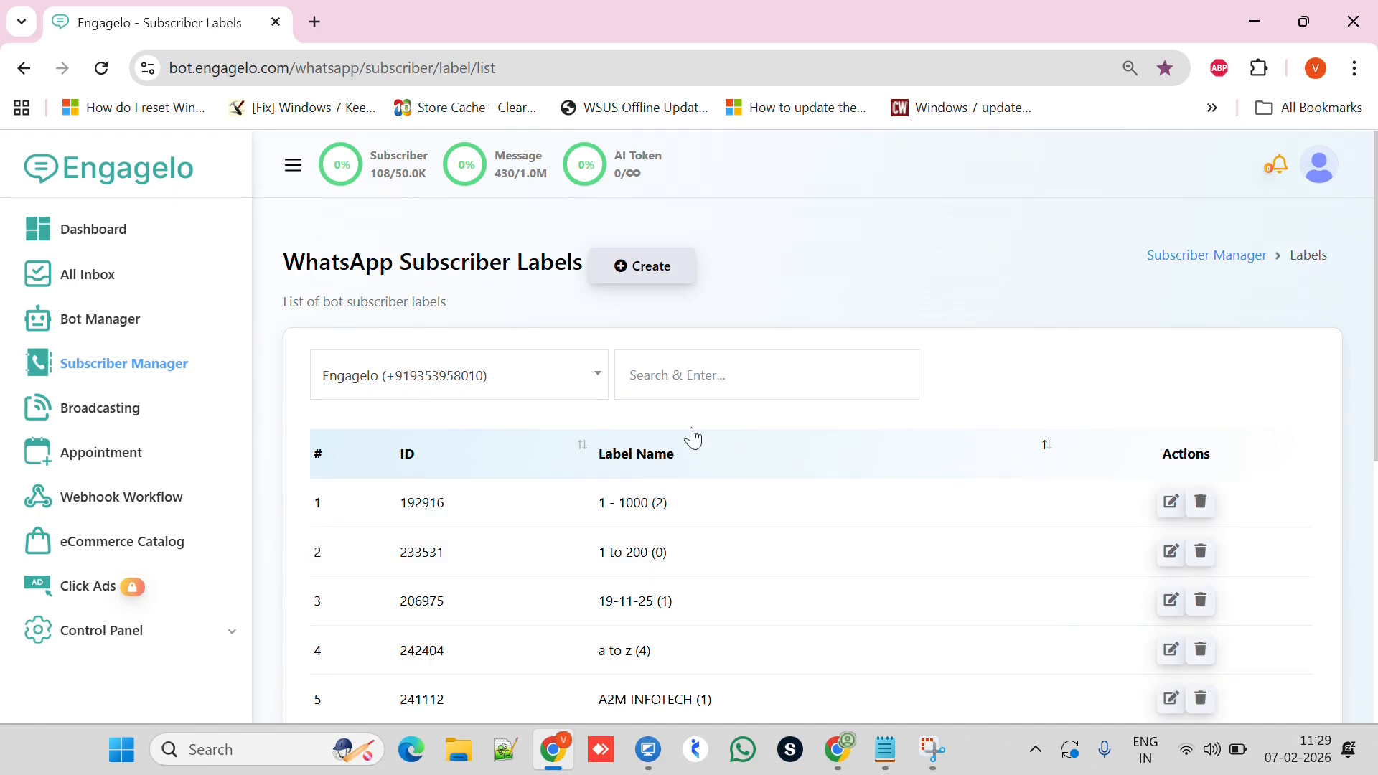
Step: Return to the Subscriber Manager, start a subscriber import, download the sample CSV and open it in Excel
click(133, 370)
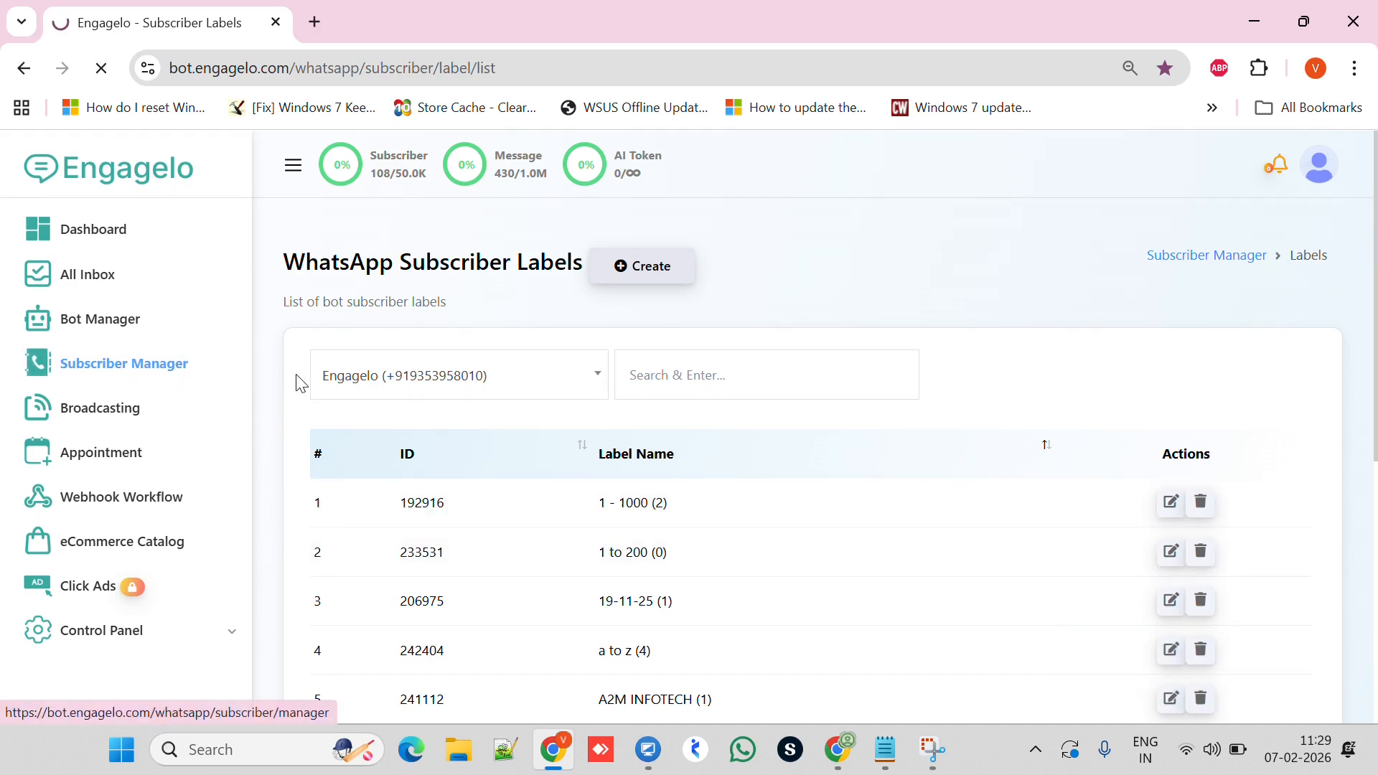
scroll(903, 410, down, 1)
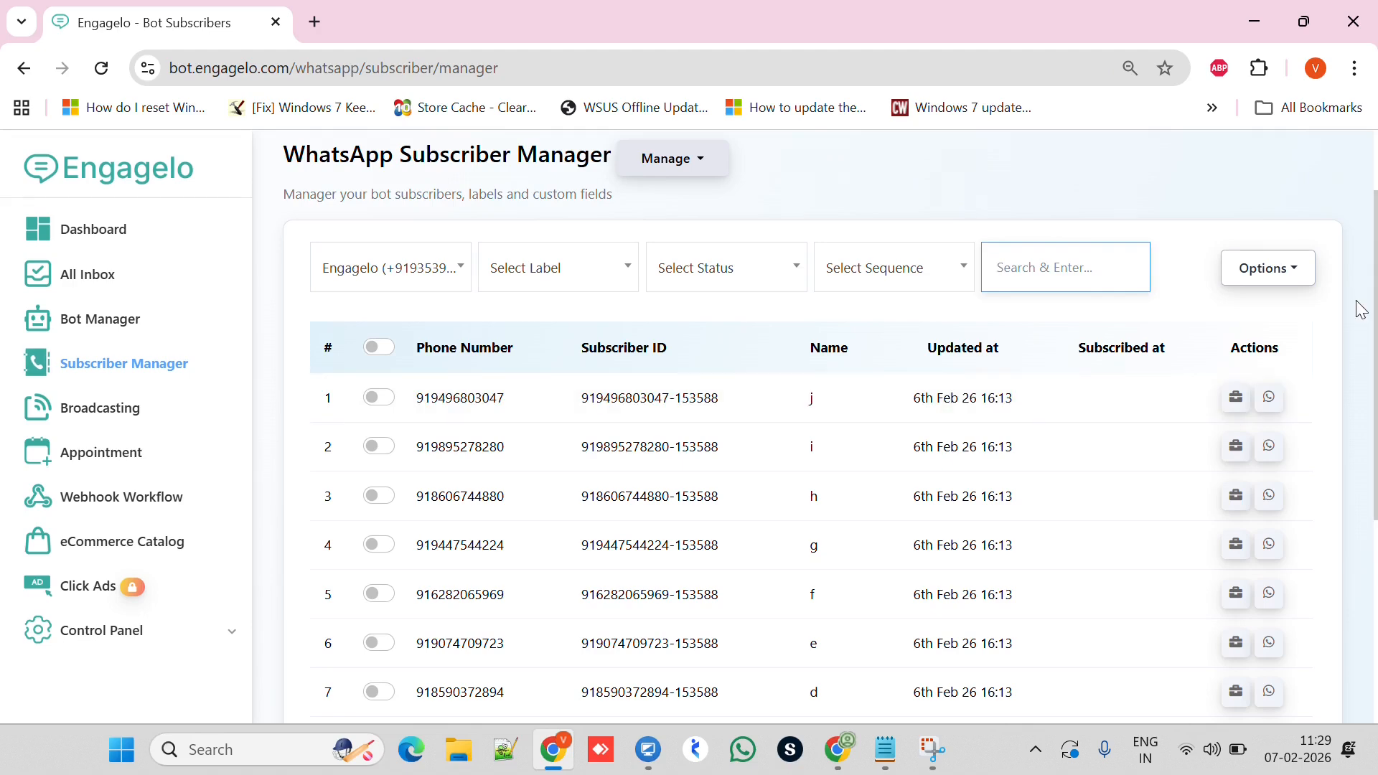
click(1266, 273)
click(1186, 359)
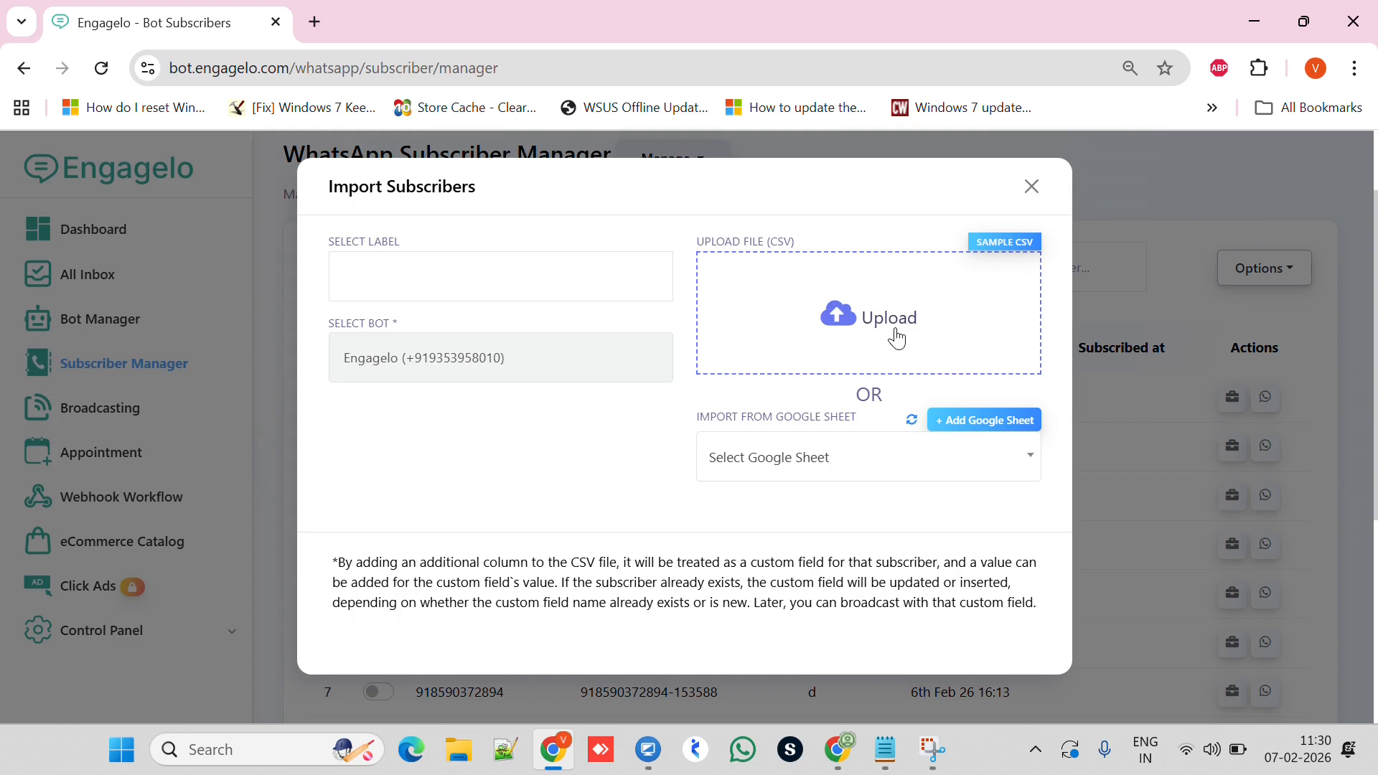
click(1010, 252)
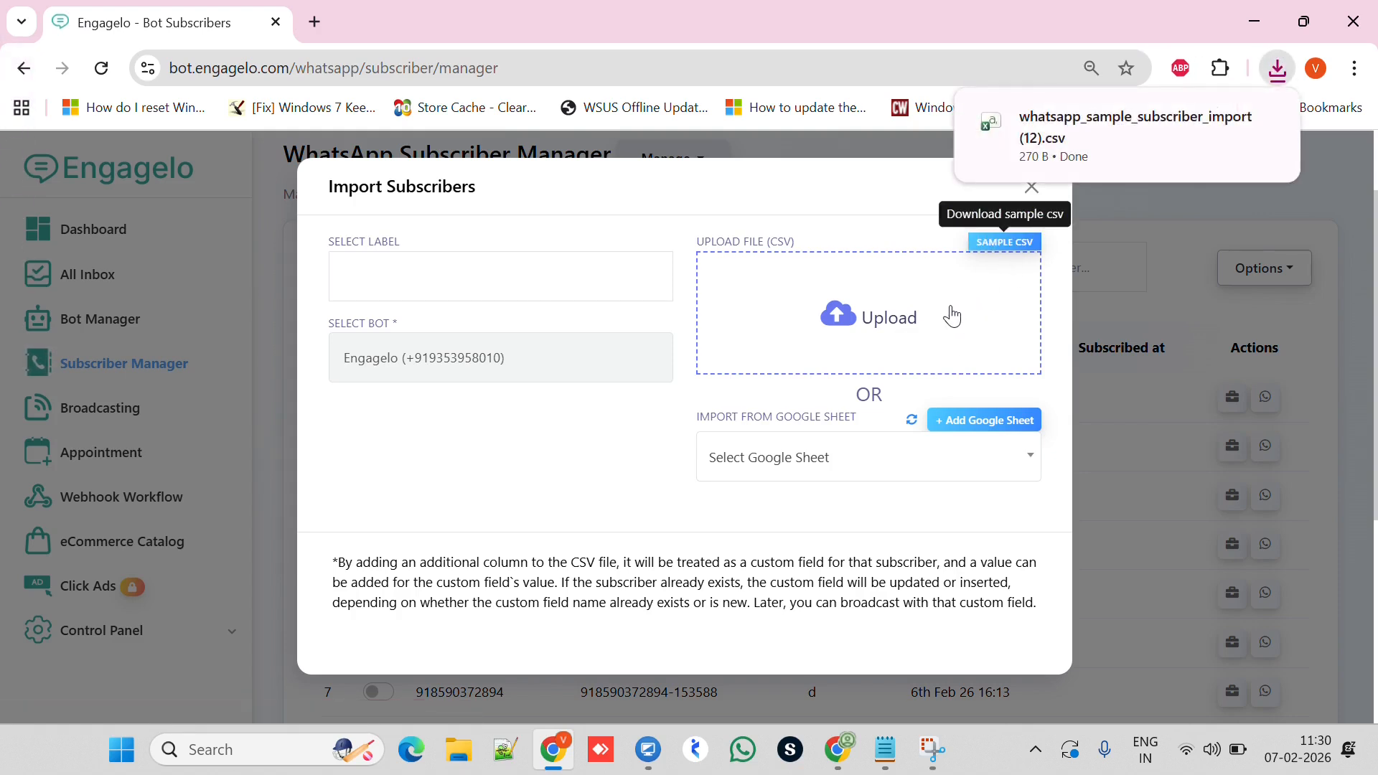
click(1064, 133)
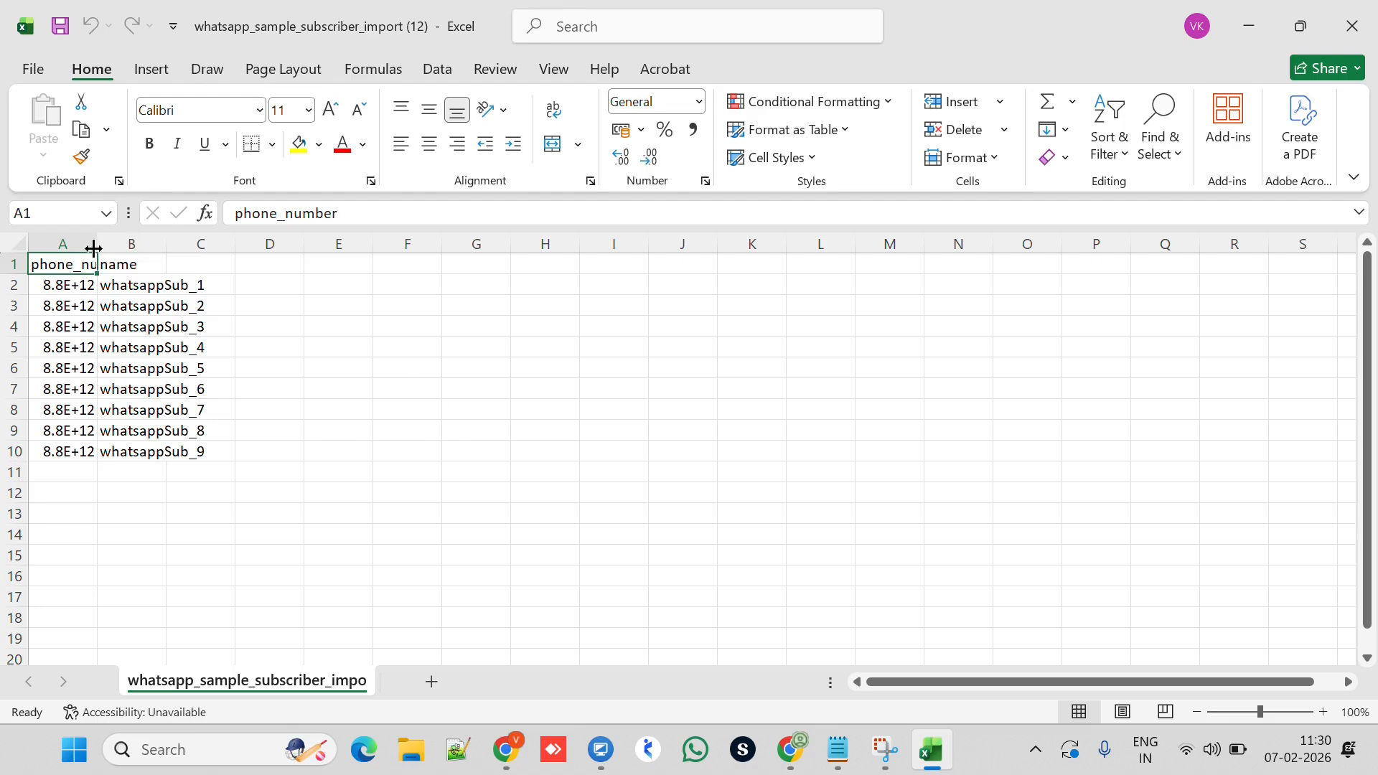
Step: Widen the columns and clear the sample phone numbers and names in A2:B10, keeping the header row
drag(96, 244, 297, 245)
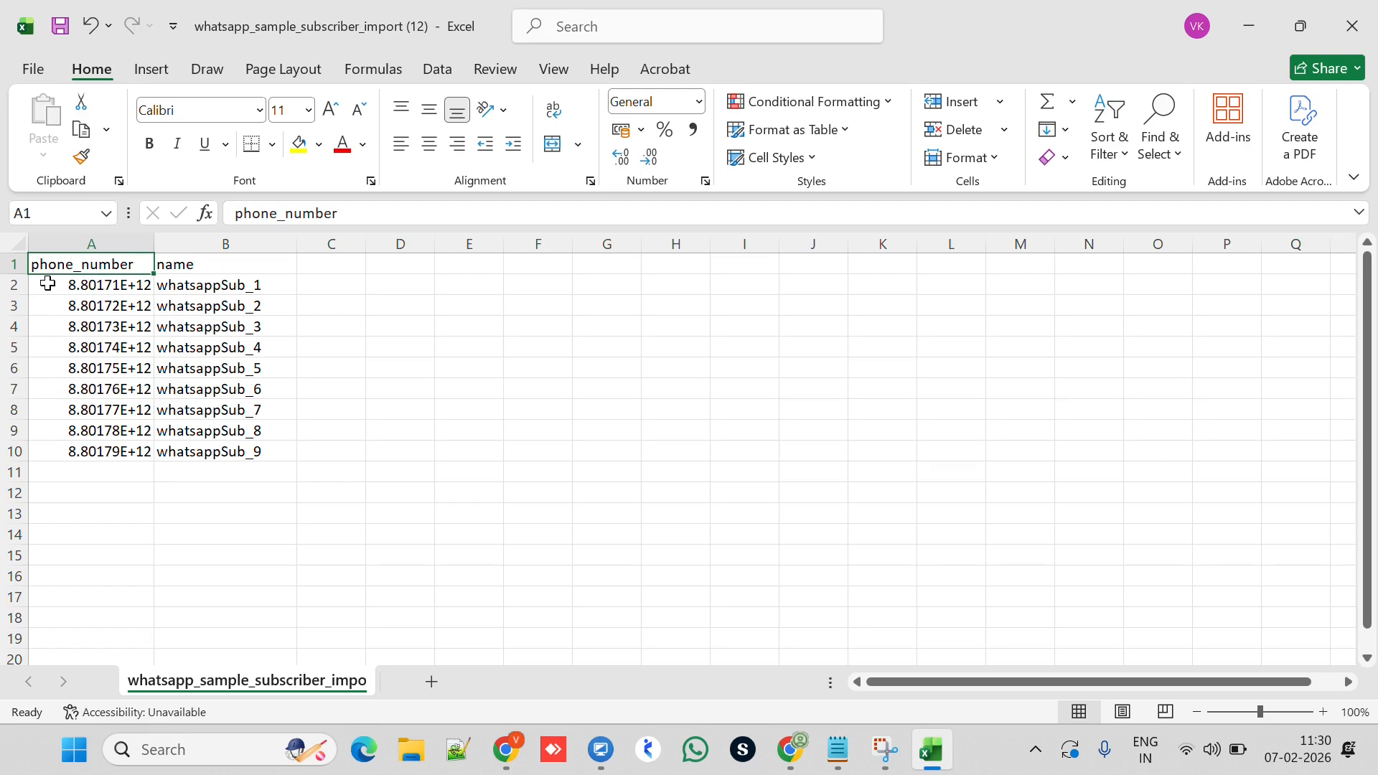
drag(48, 284, 224, 447)
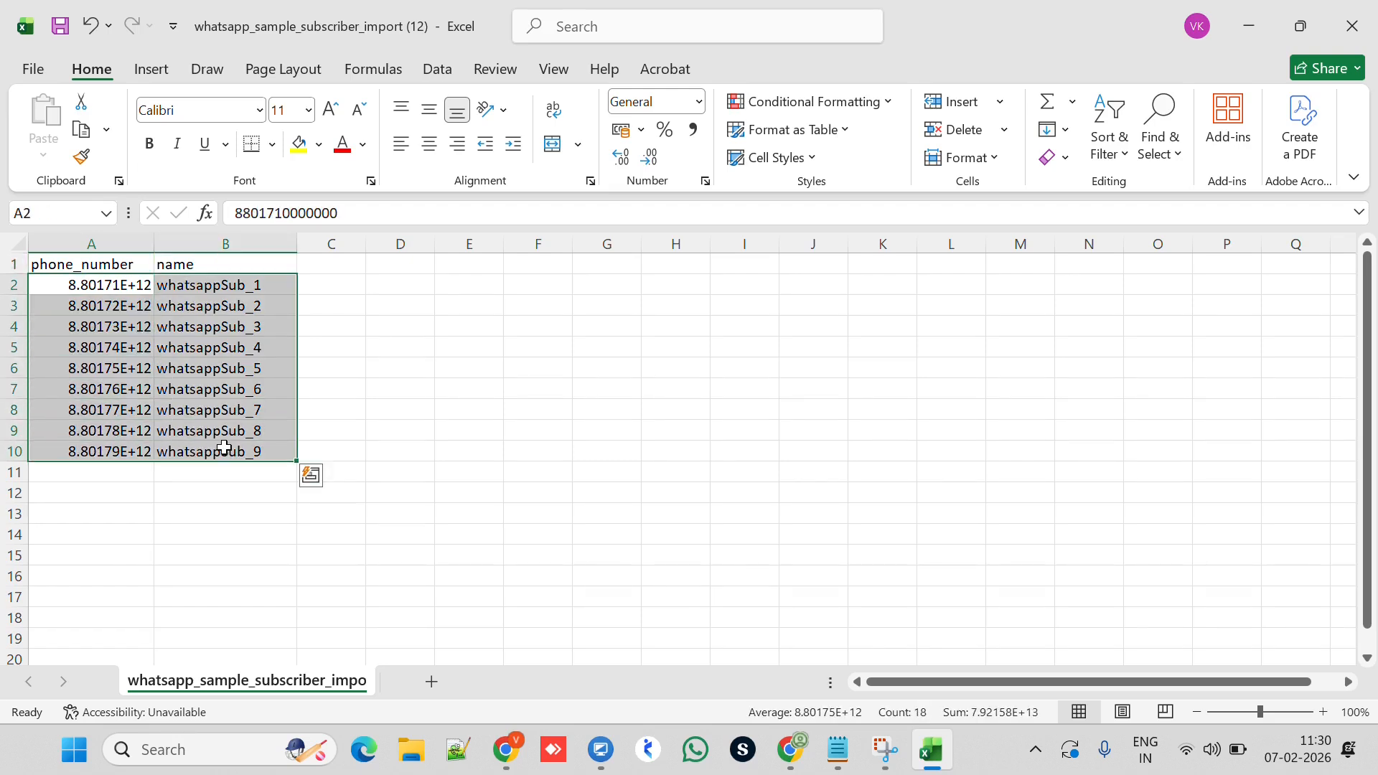
key(Delete)
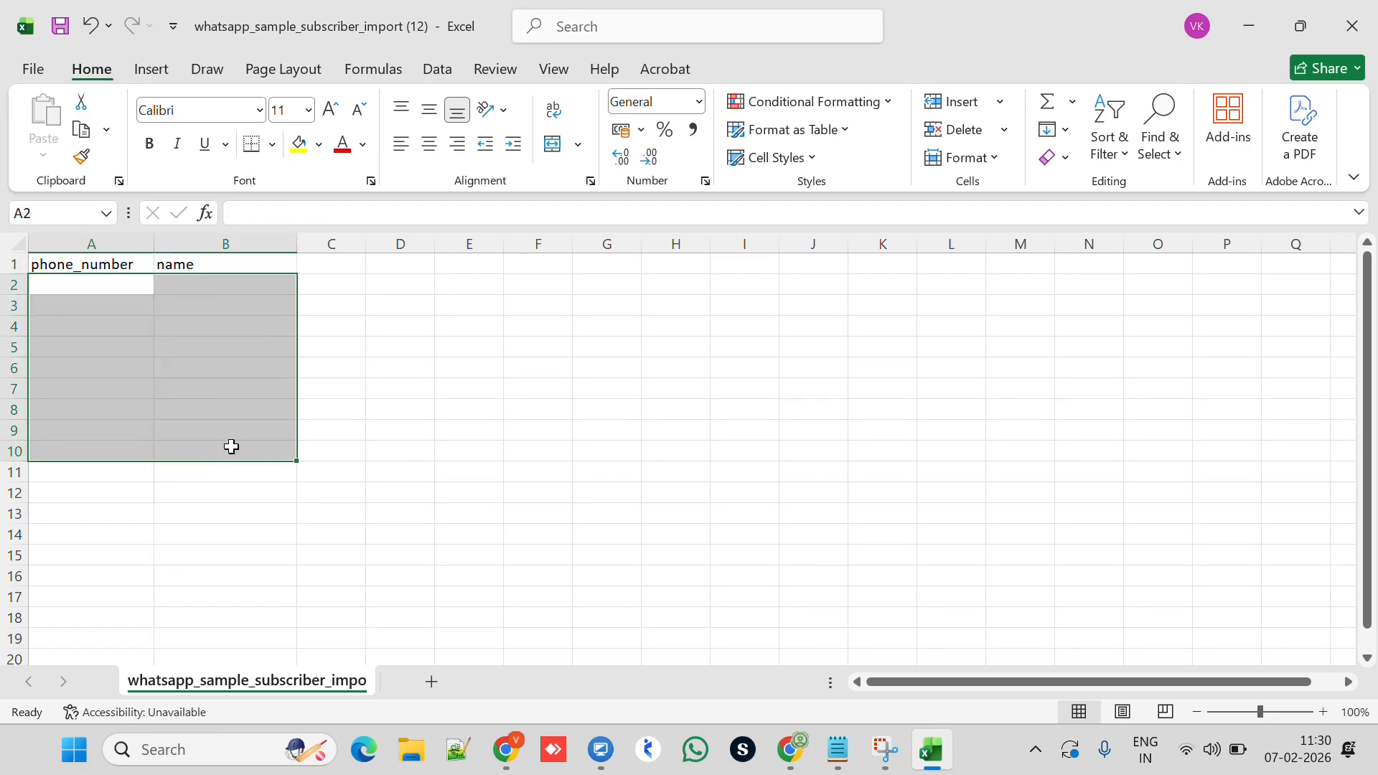
click(460, 535)
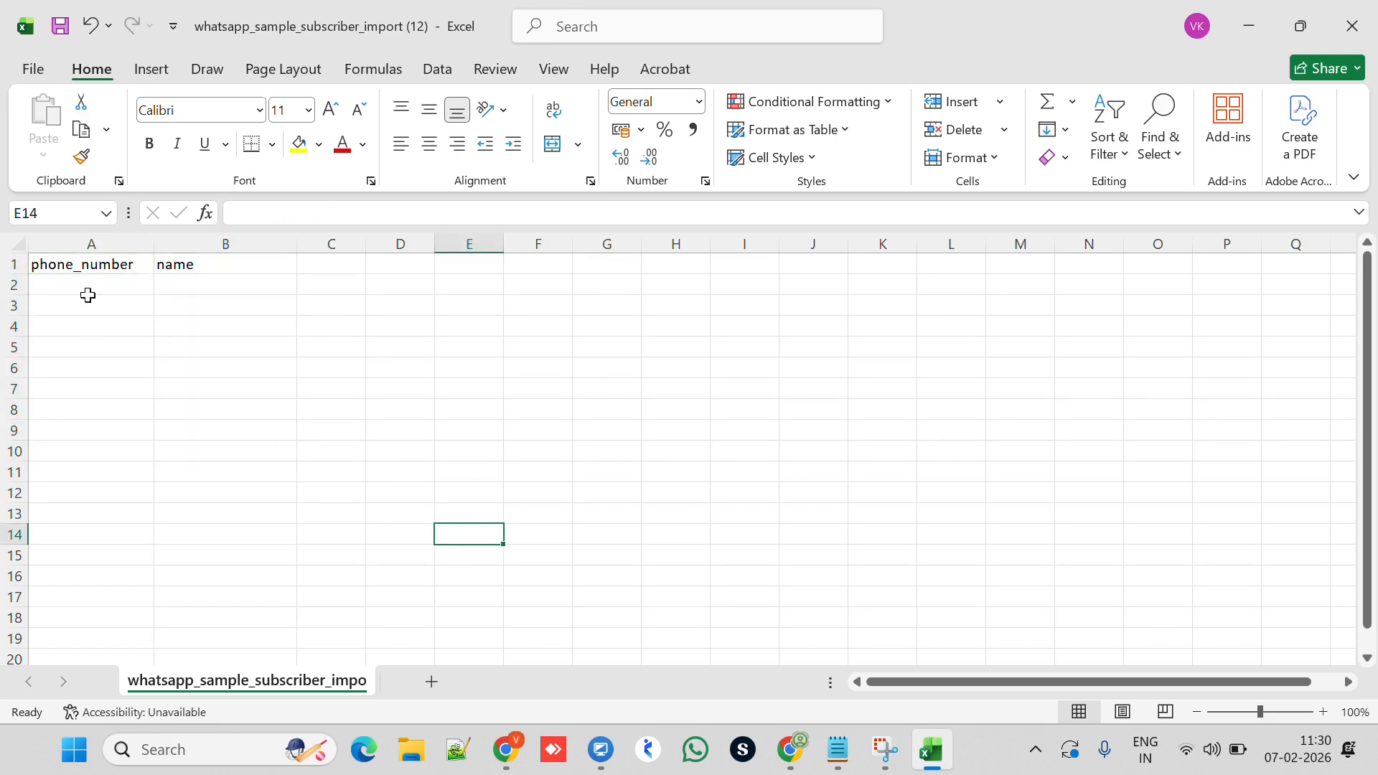
Step: Copy the list of phone numbers from Notepad and paste it into the phone_number column starting at cell A2
click(856, 768)
click(363, 477)
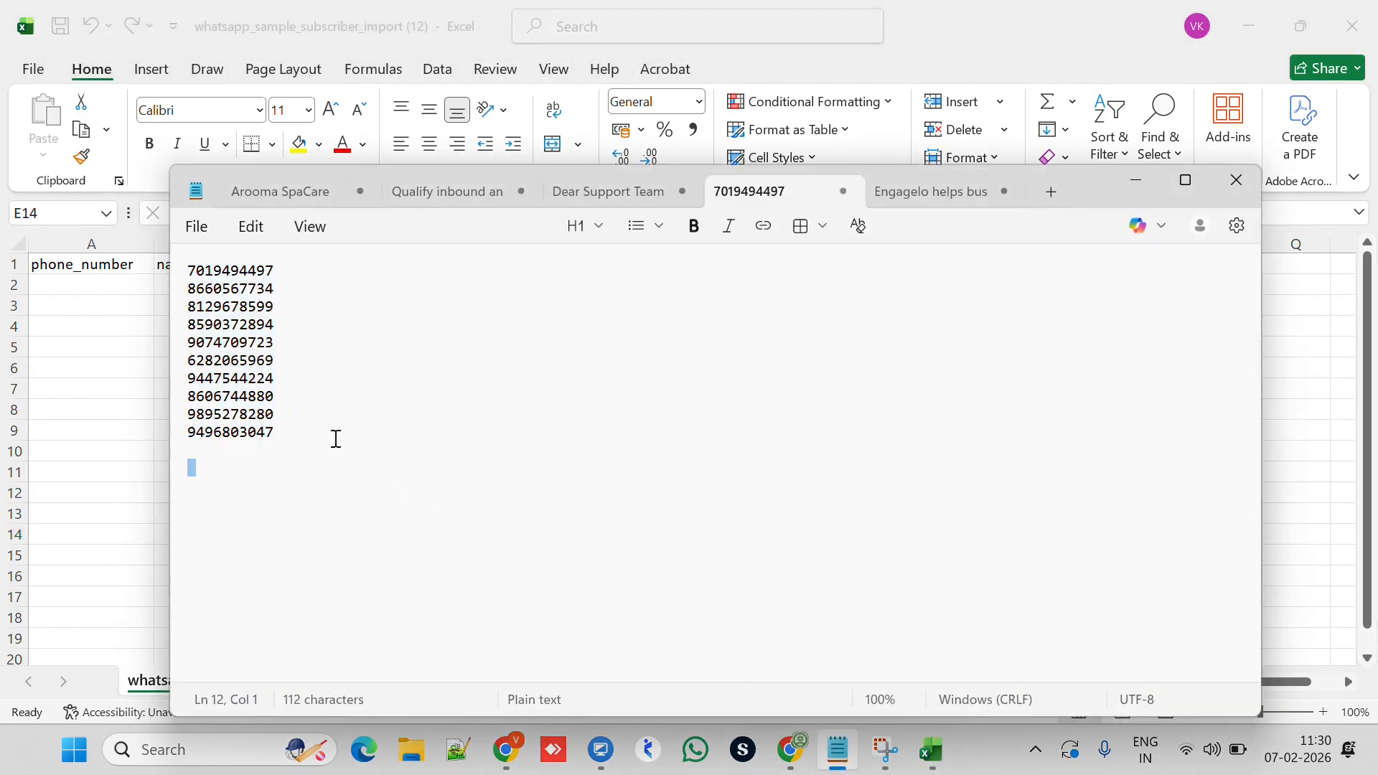
drag(345, 468, 170, 269)
key(ctrl+c)
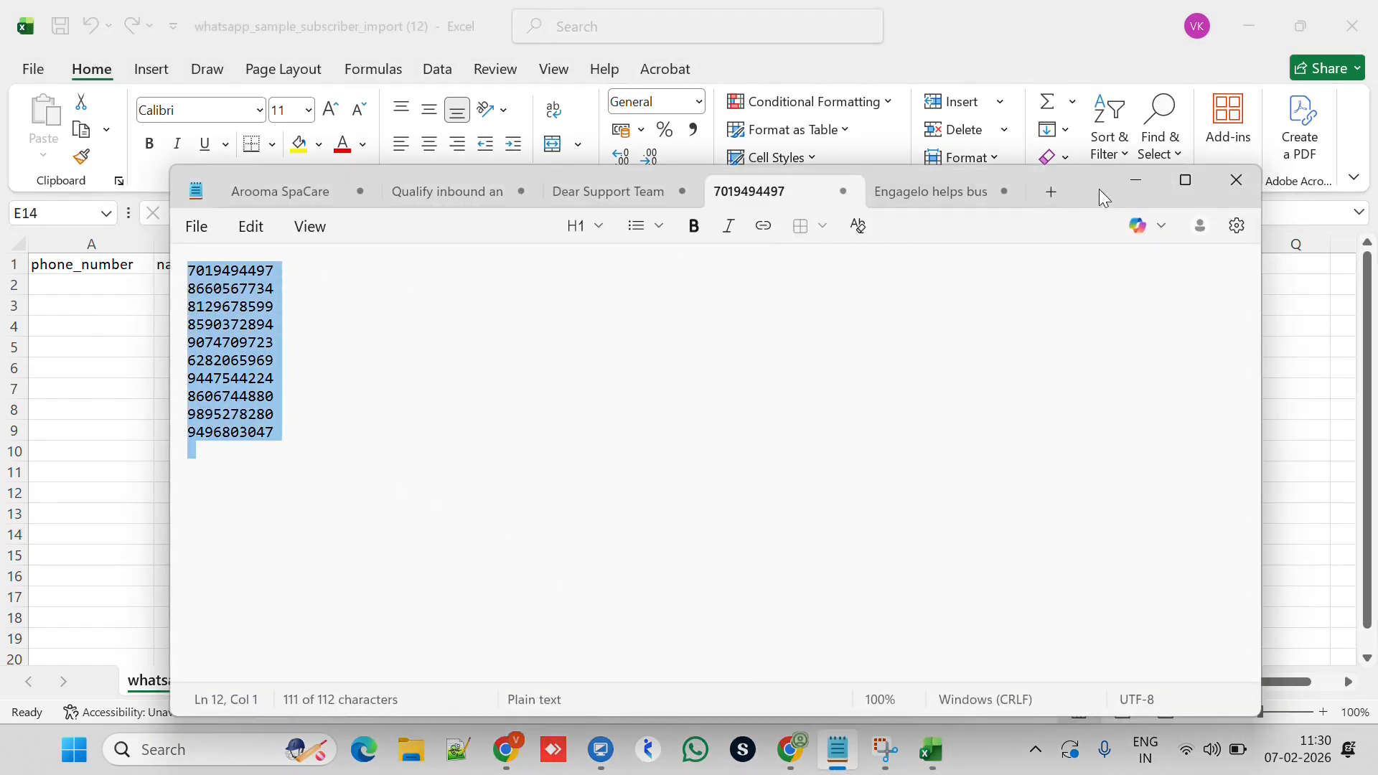
click(1135, 180)
click(76, 283)
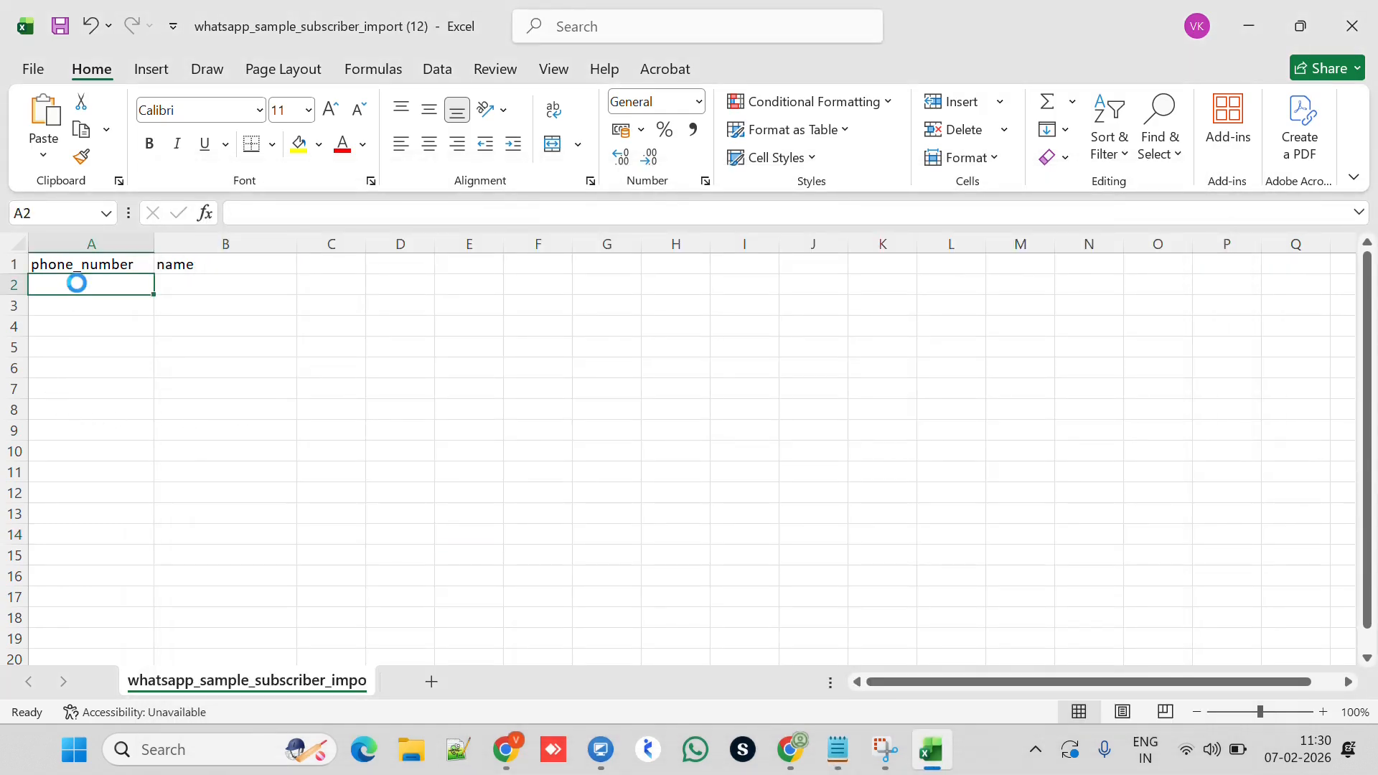
key(ctrl+v)
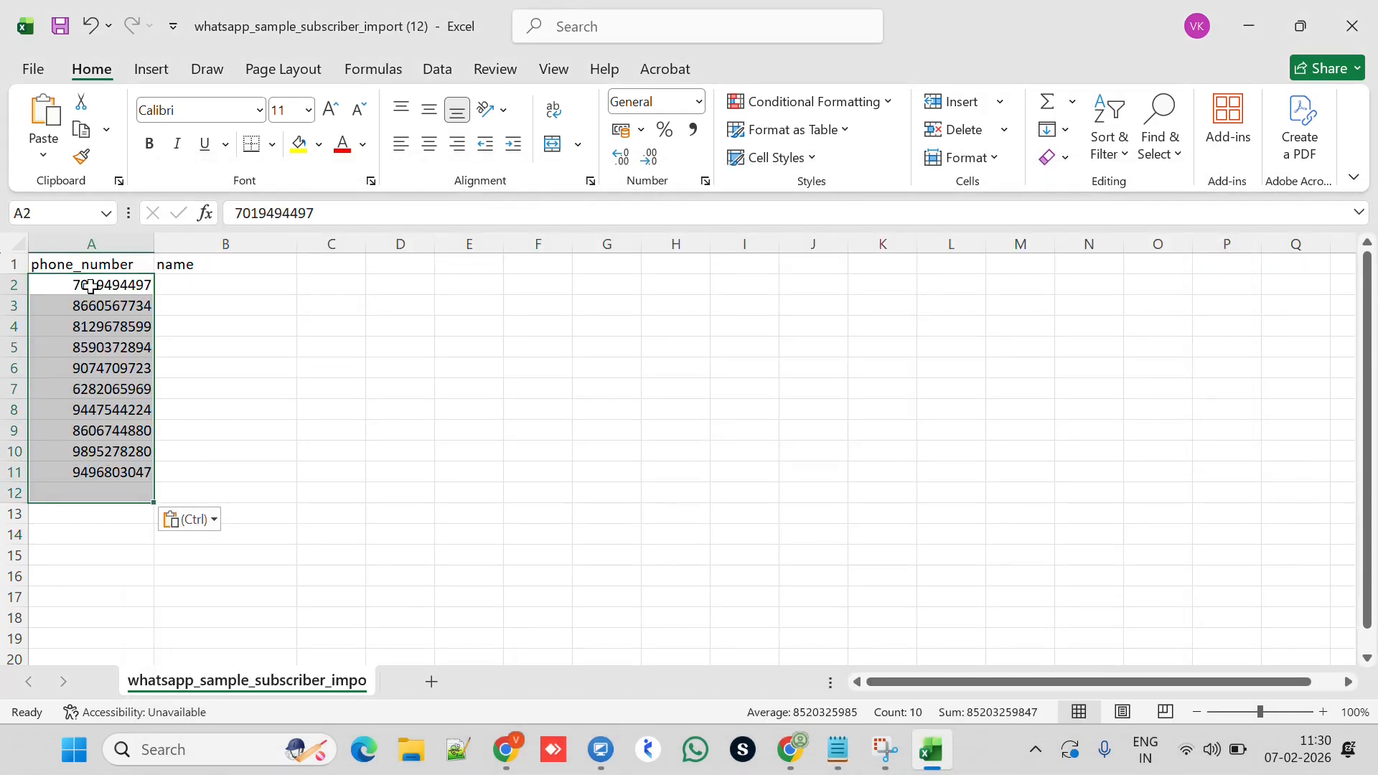
click(206, 289)
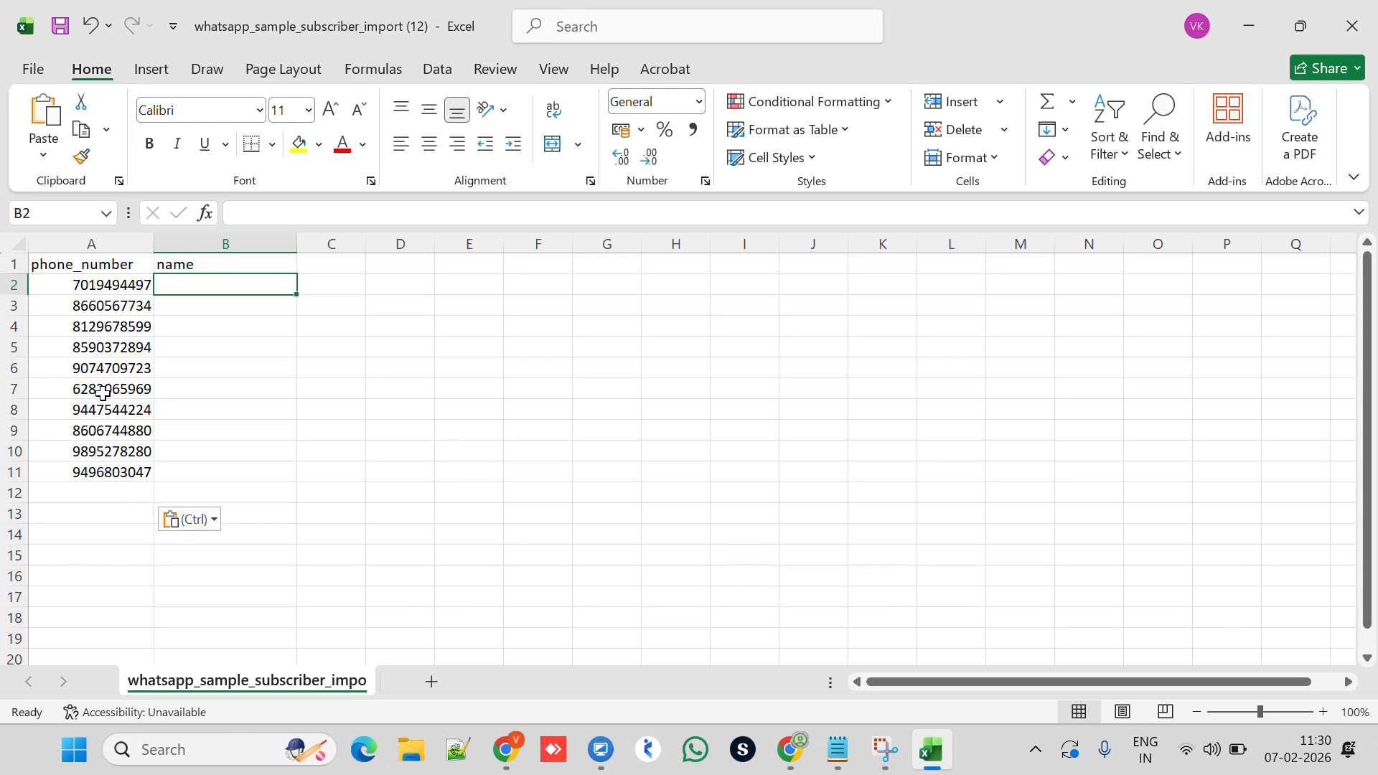
click(69, 285)
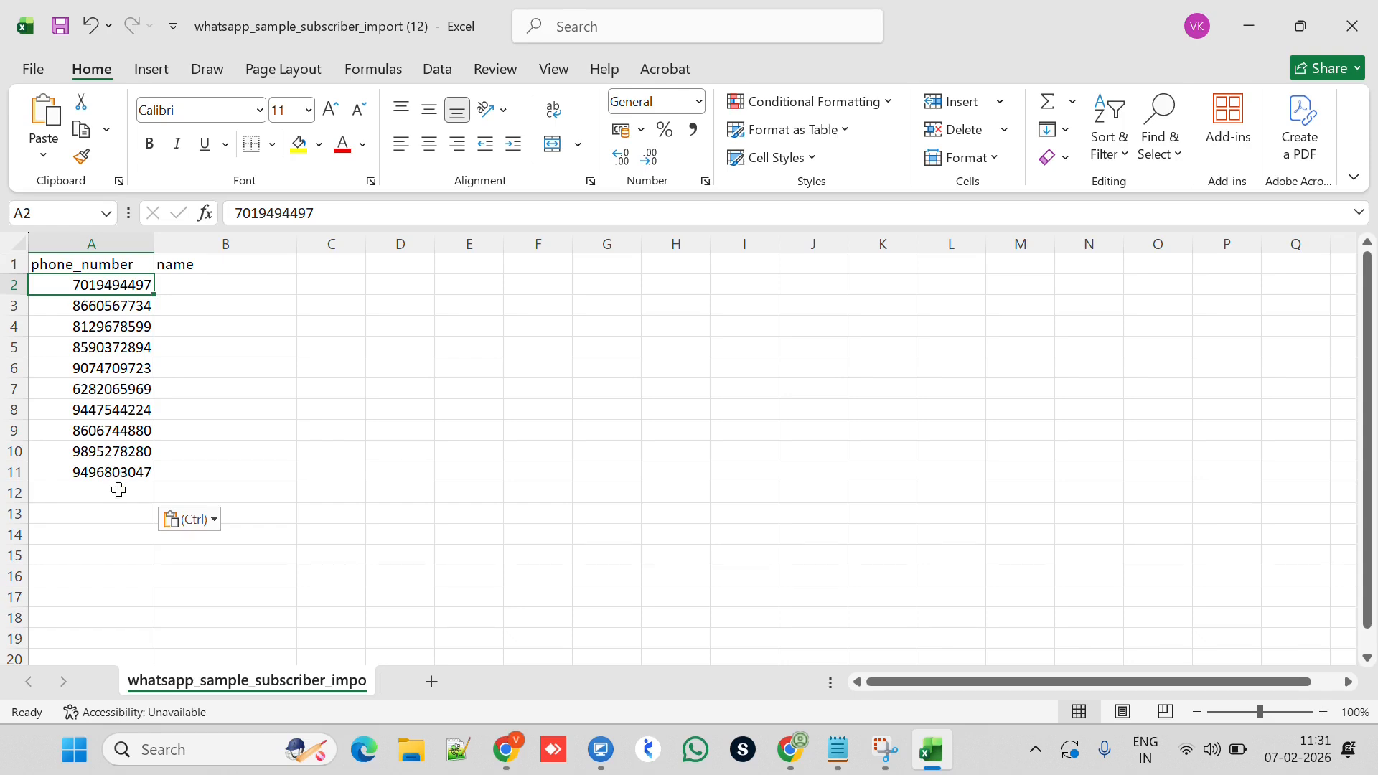
click(95, 247)
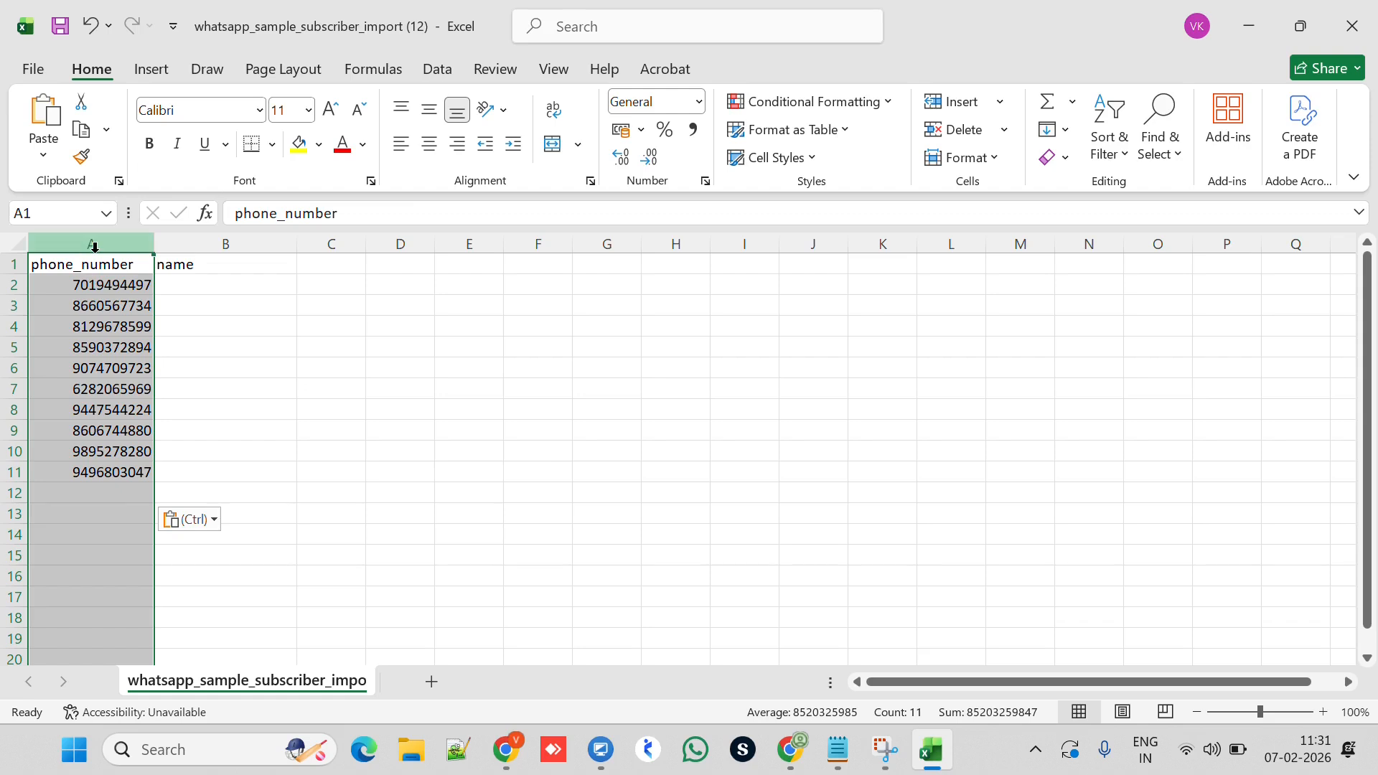
right_click(90, 350)
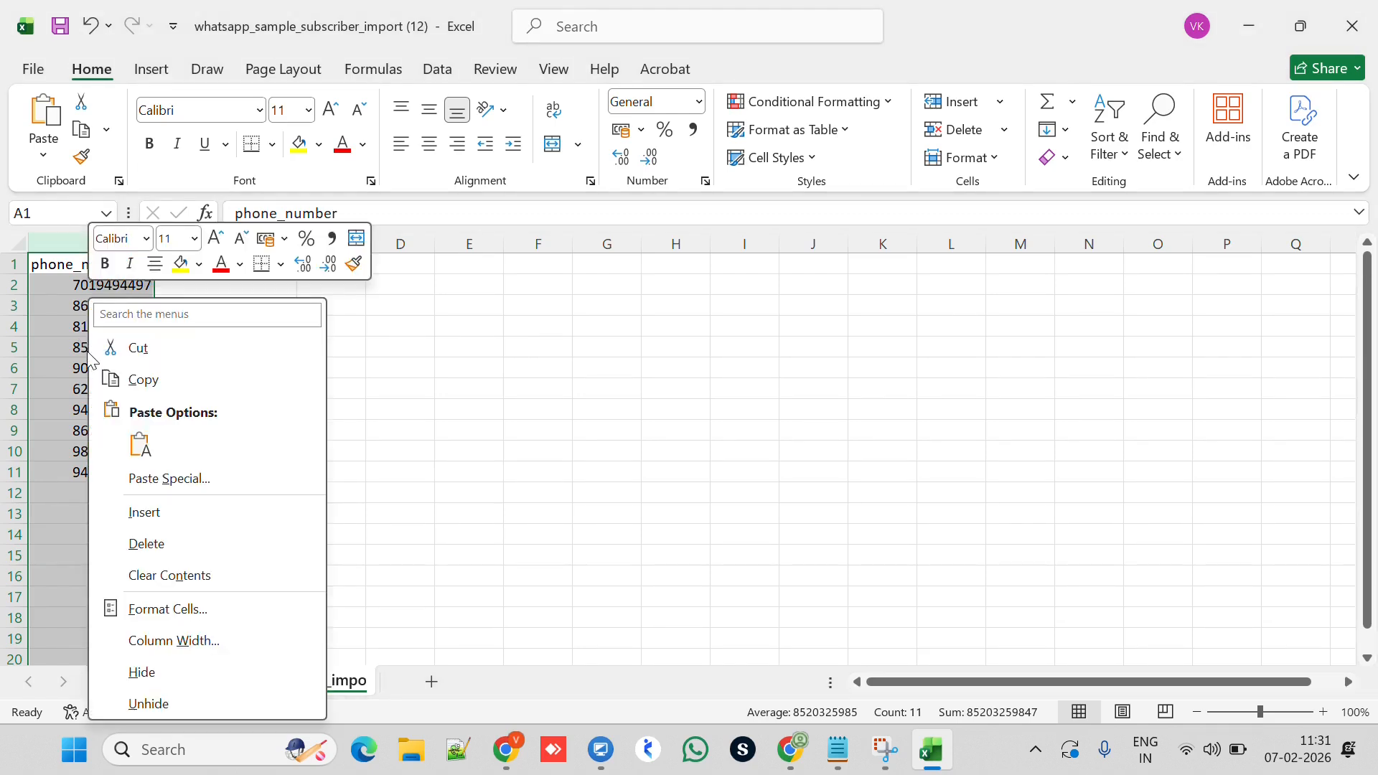
click(165, 610)
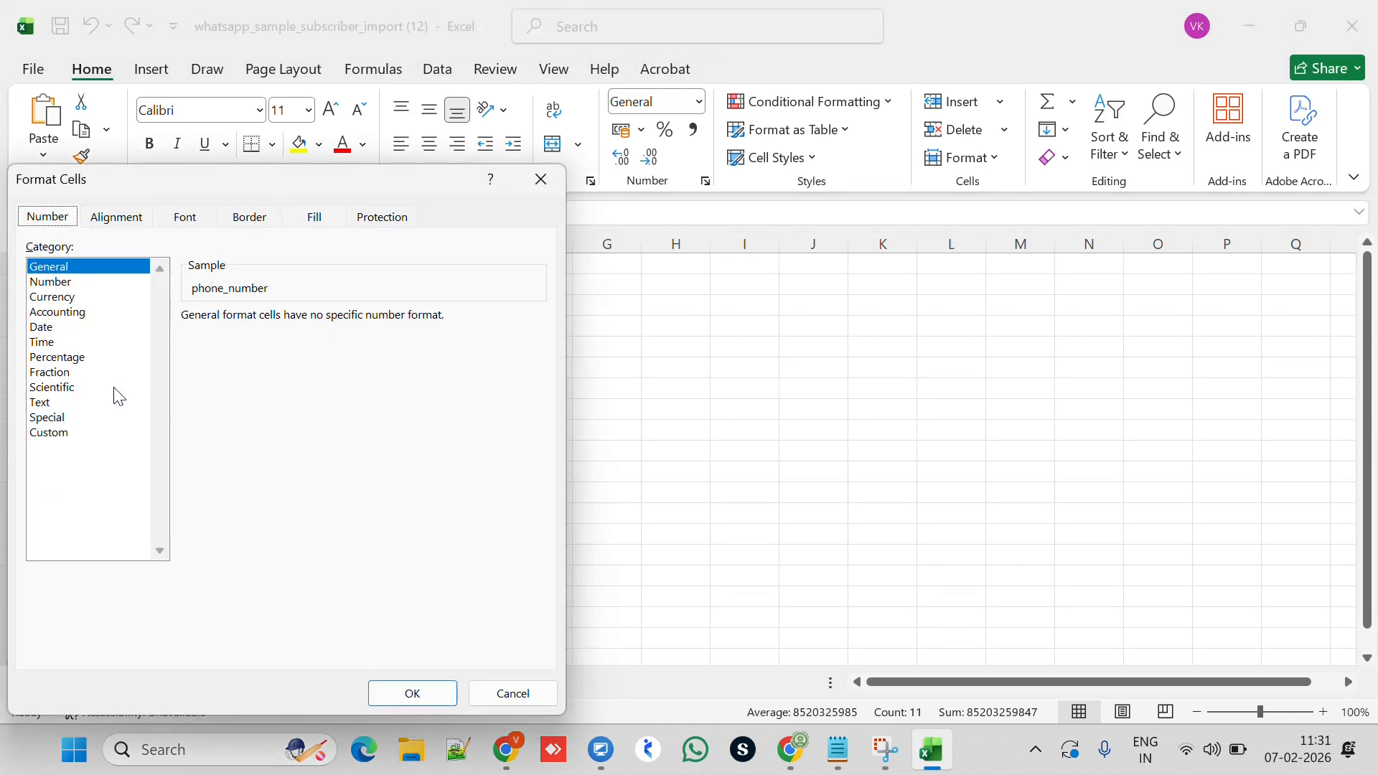
click(50, 432)
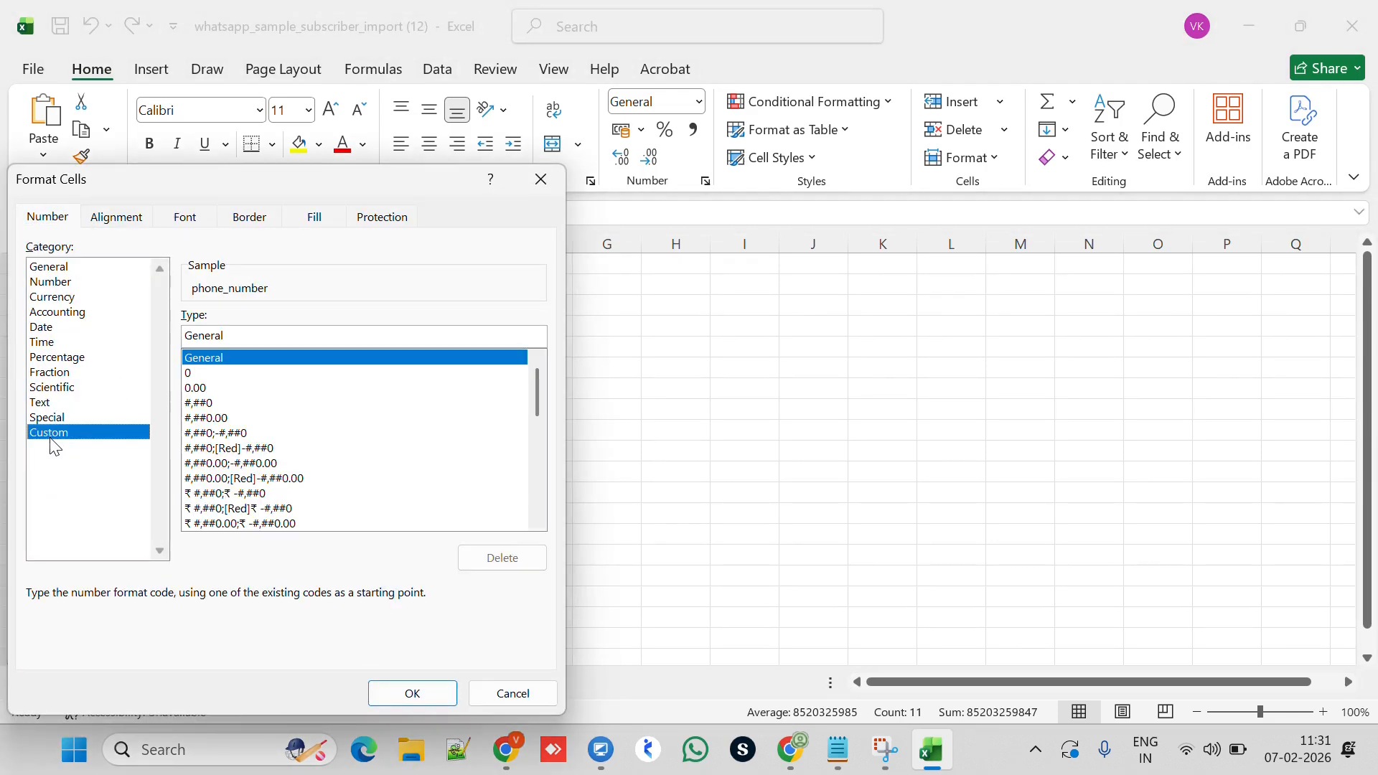
drag(287, 335, 89, 328)
key(BackSpace)
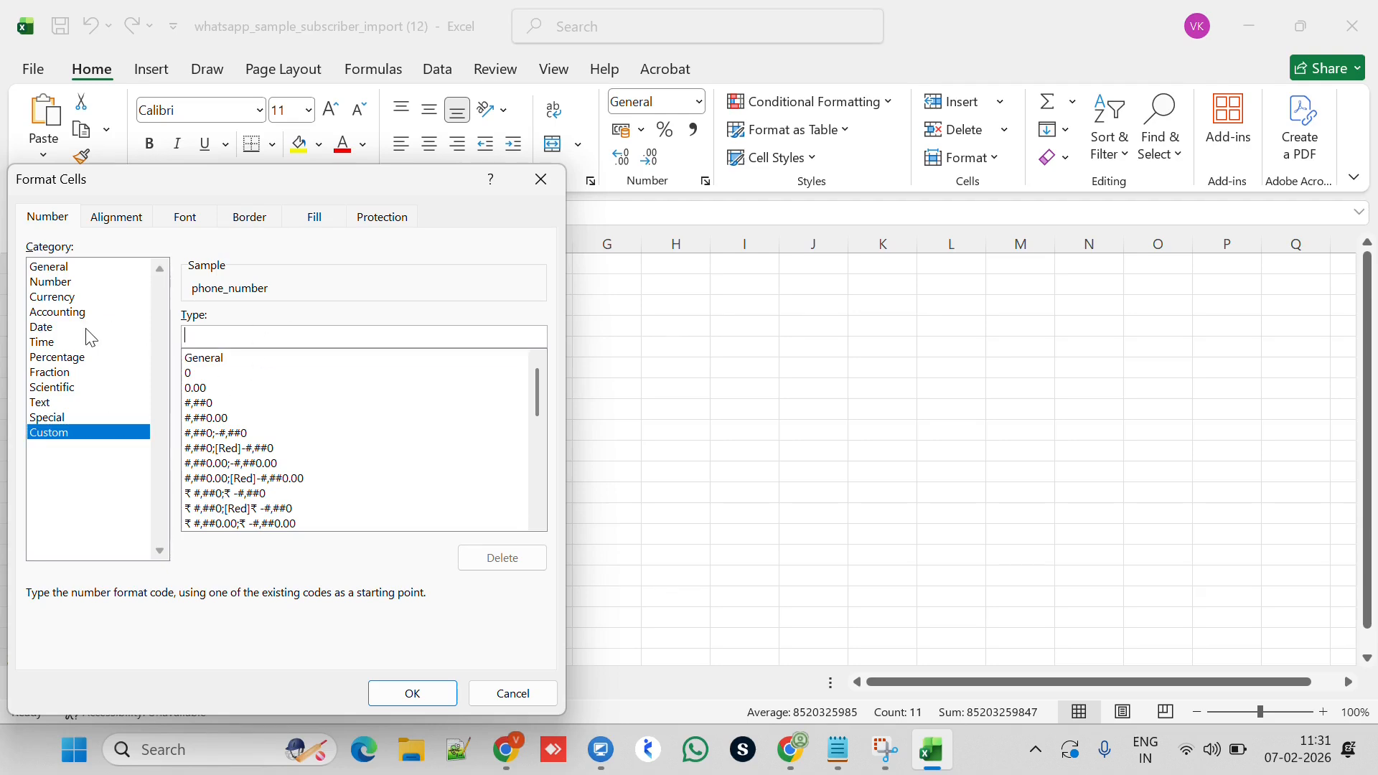
text(9)
text(10000000000)
click(437, 700)
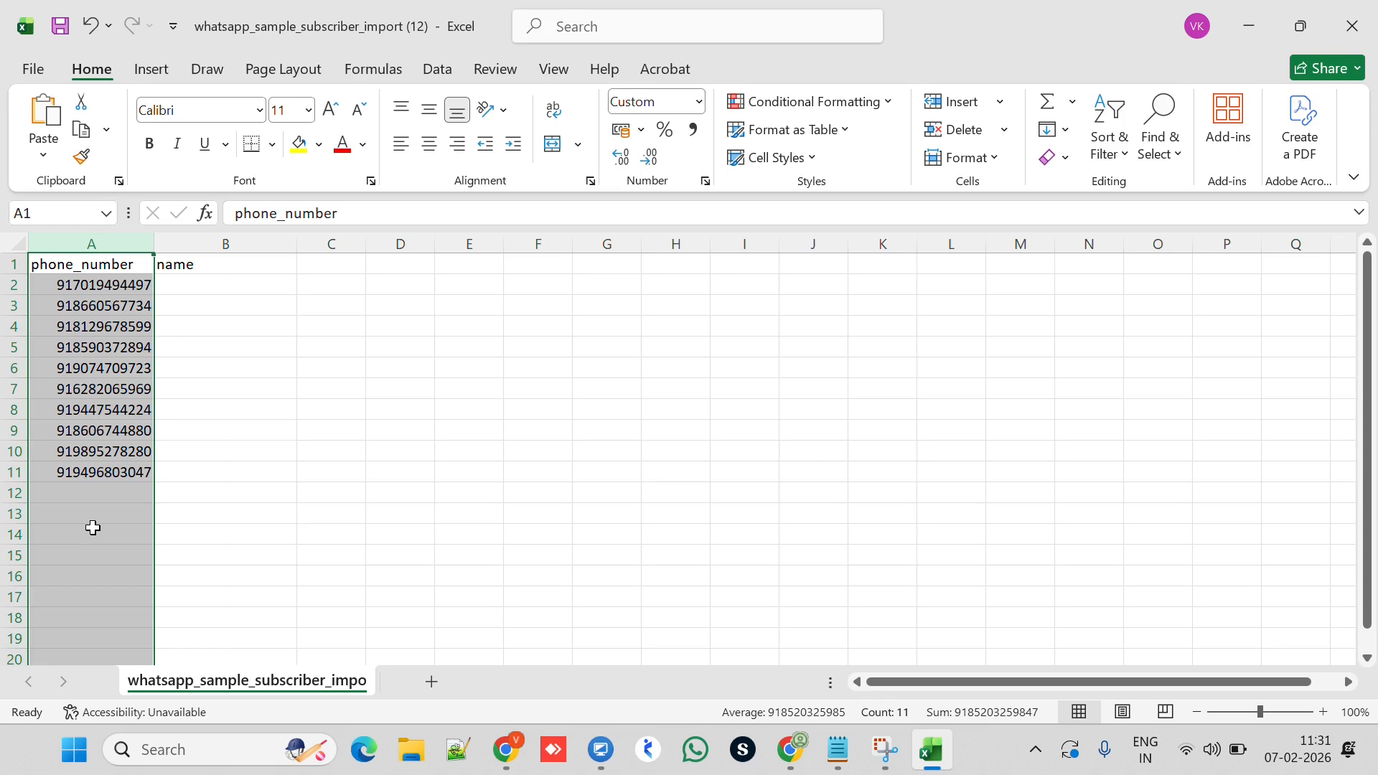
Step: Select the entire sheet and switch back to the Import Subscribers dialog in Chrome
key(ctrl+a)
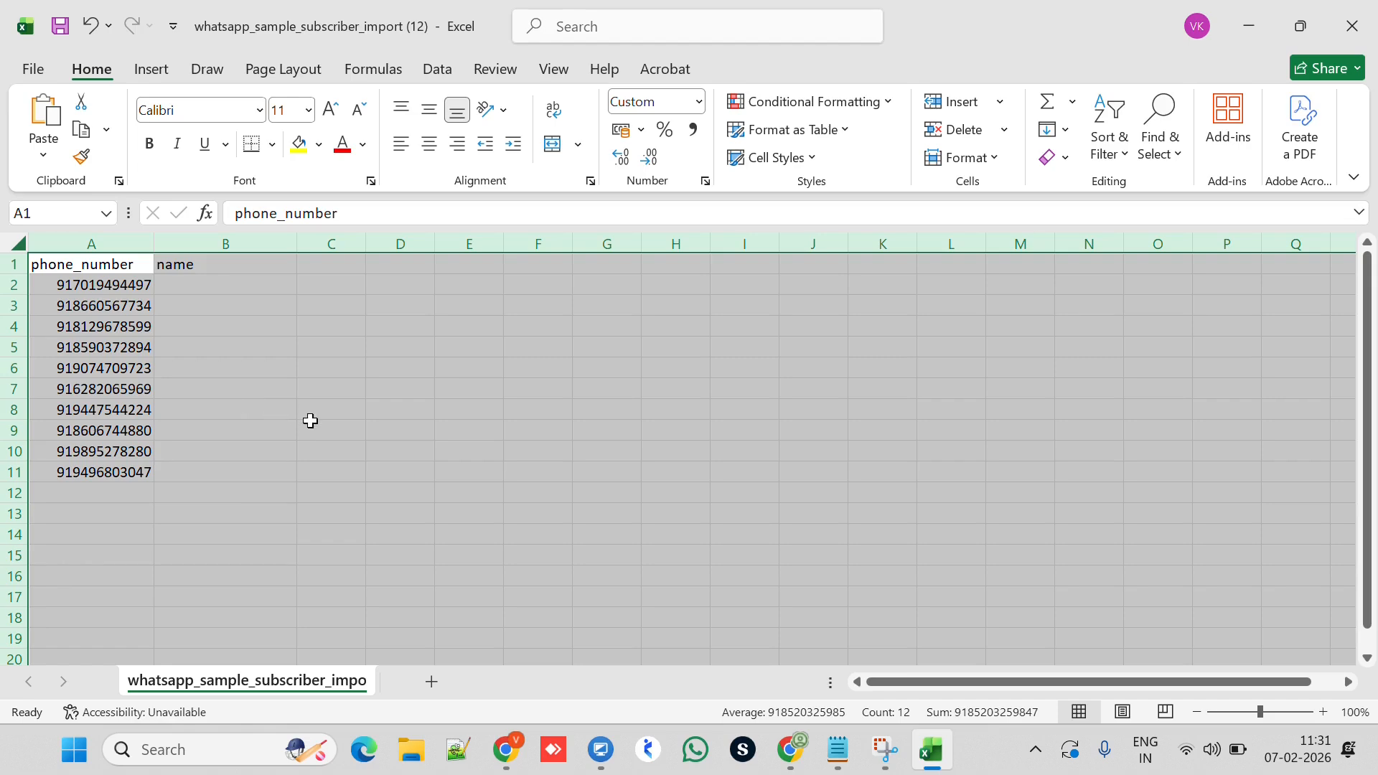
click(1249, 25)
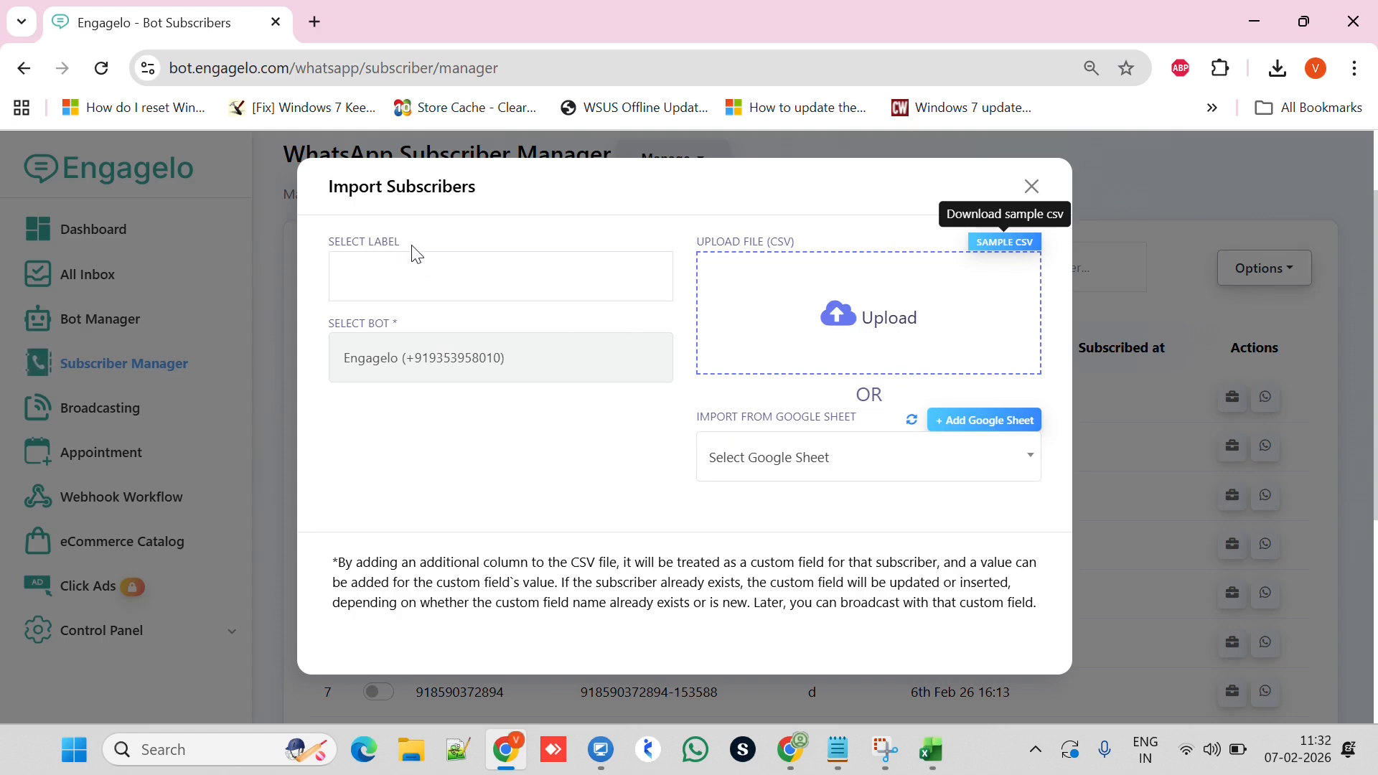
Step: Select abcd as the label for the subscribers being imported
drag(401, 242, 324, 243)
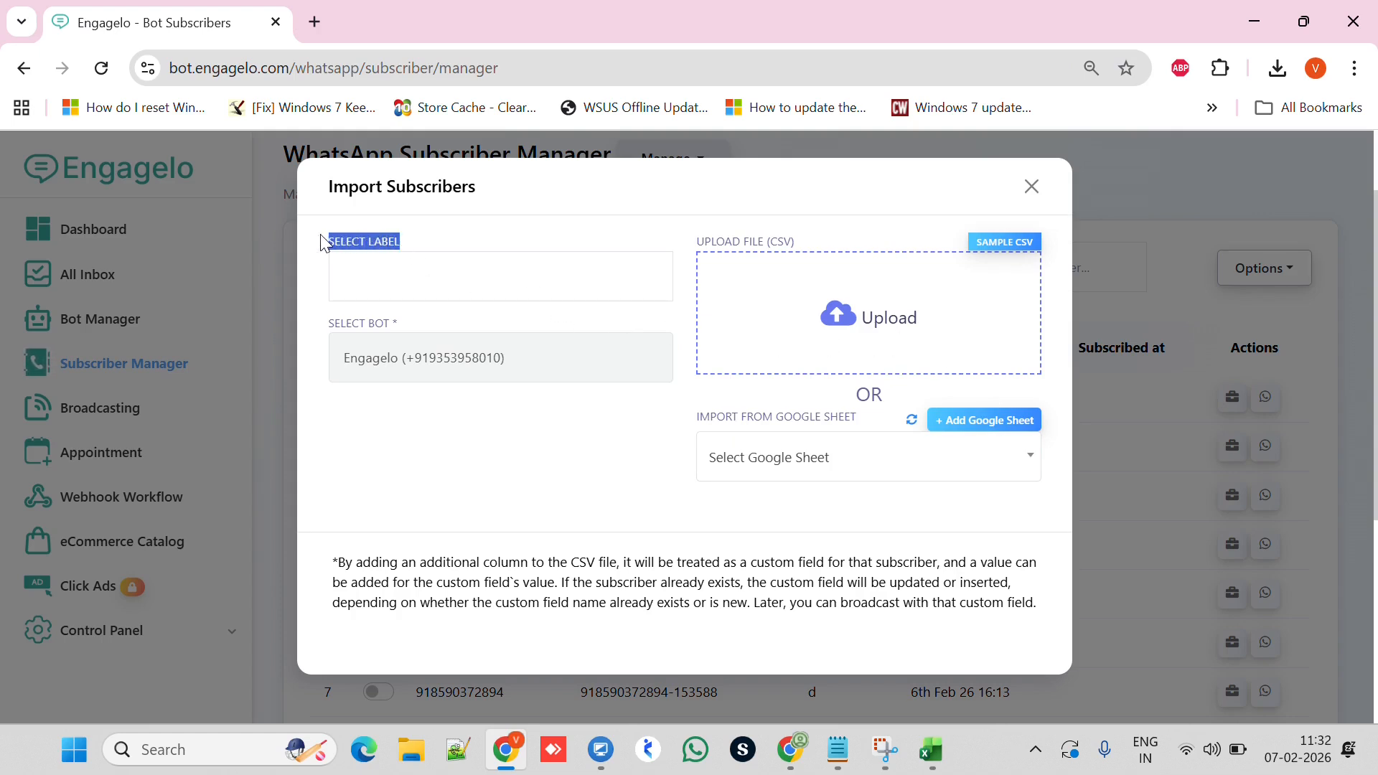
click(485, 275)
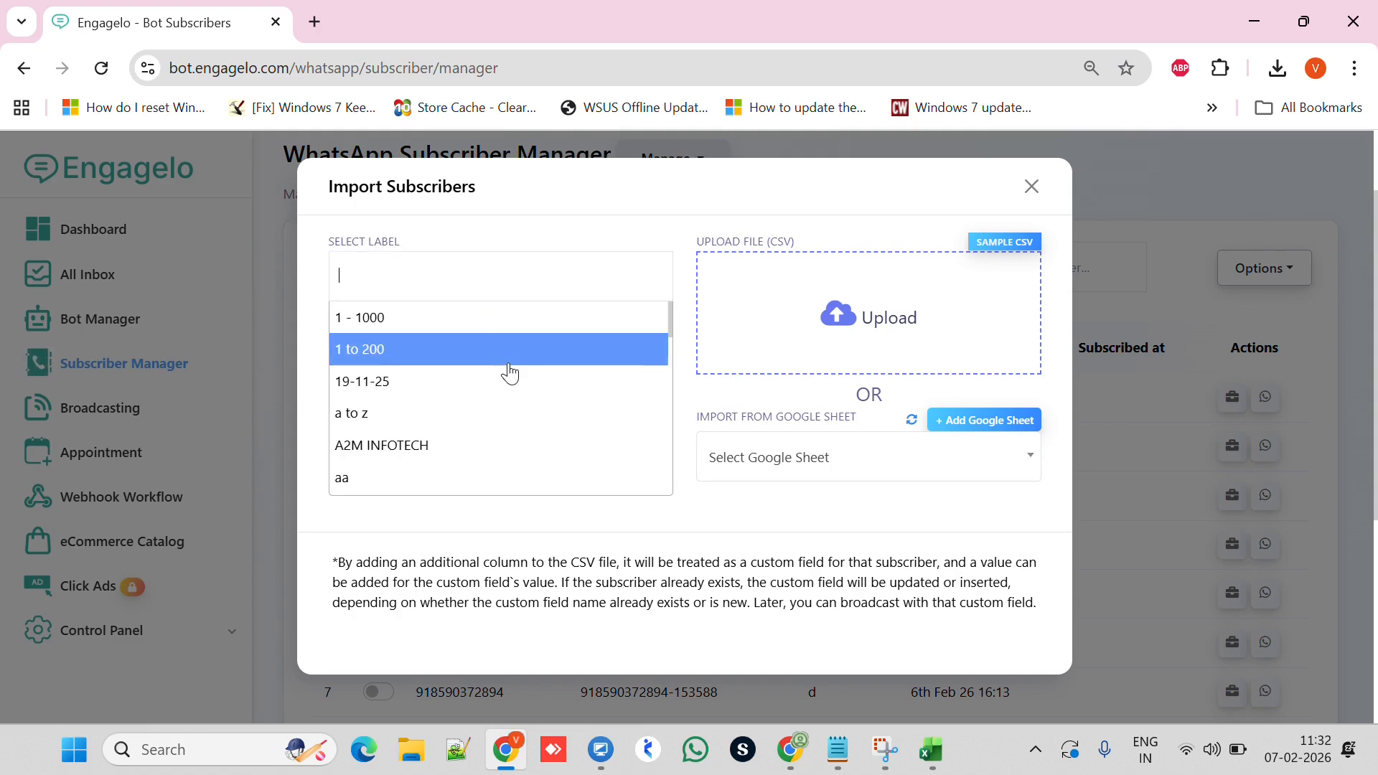
scroll(508, 373, down, 4)
scroll(510, 373, down, 8)
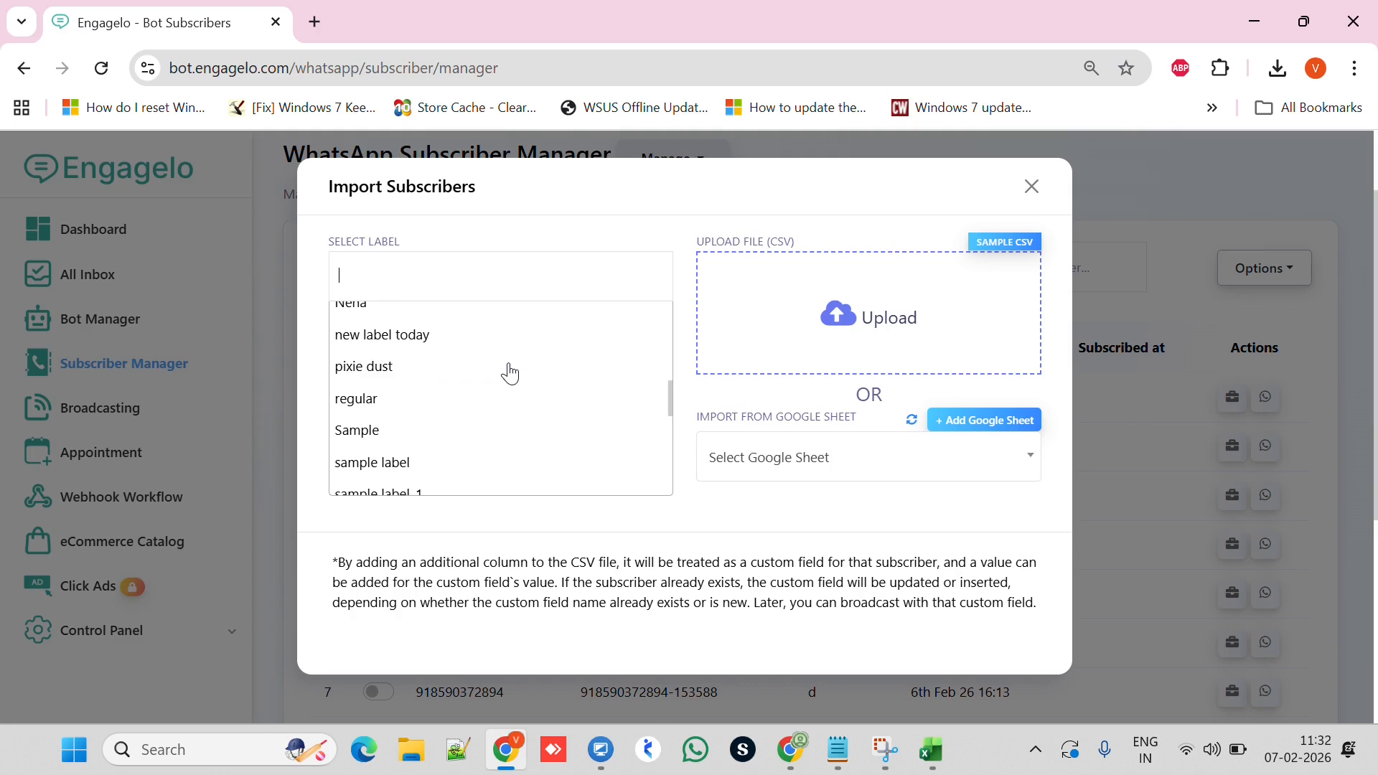
scroll(510, 373, up, 2)
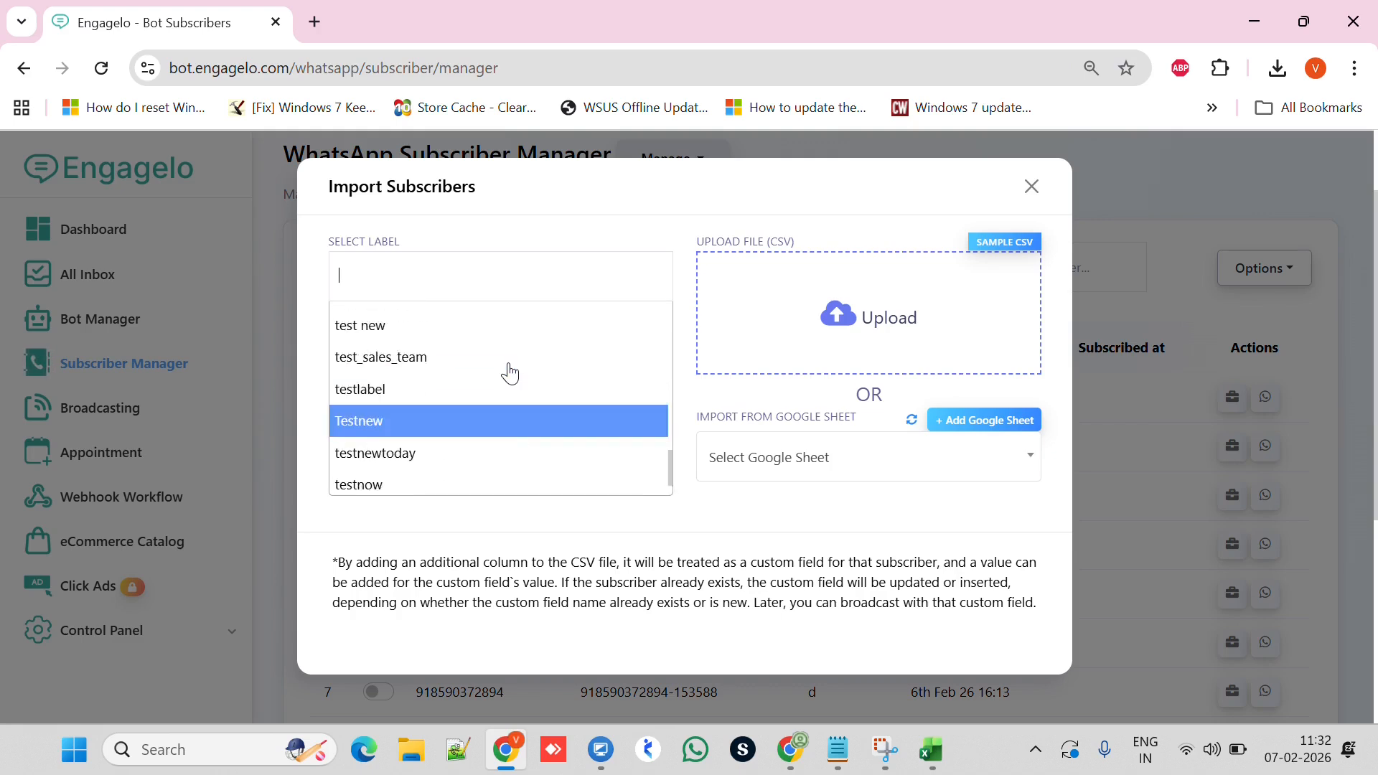
scroll(510, 373, down, 2)
scroll(510, 373, up, 8)
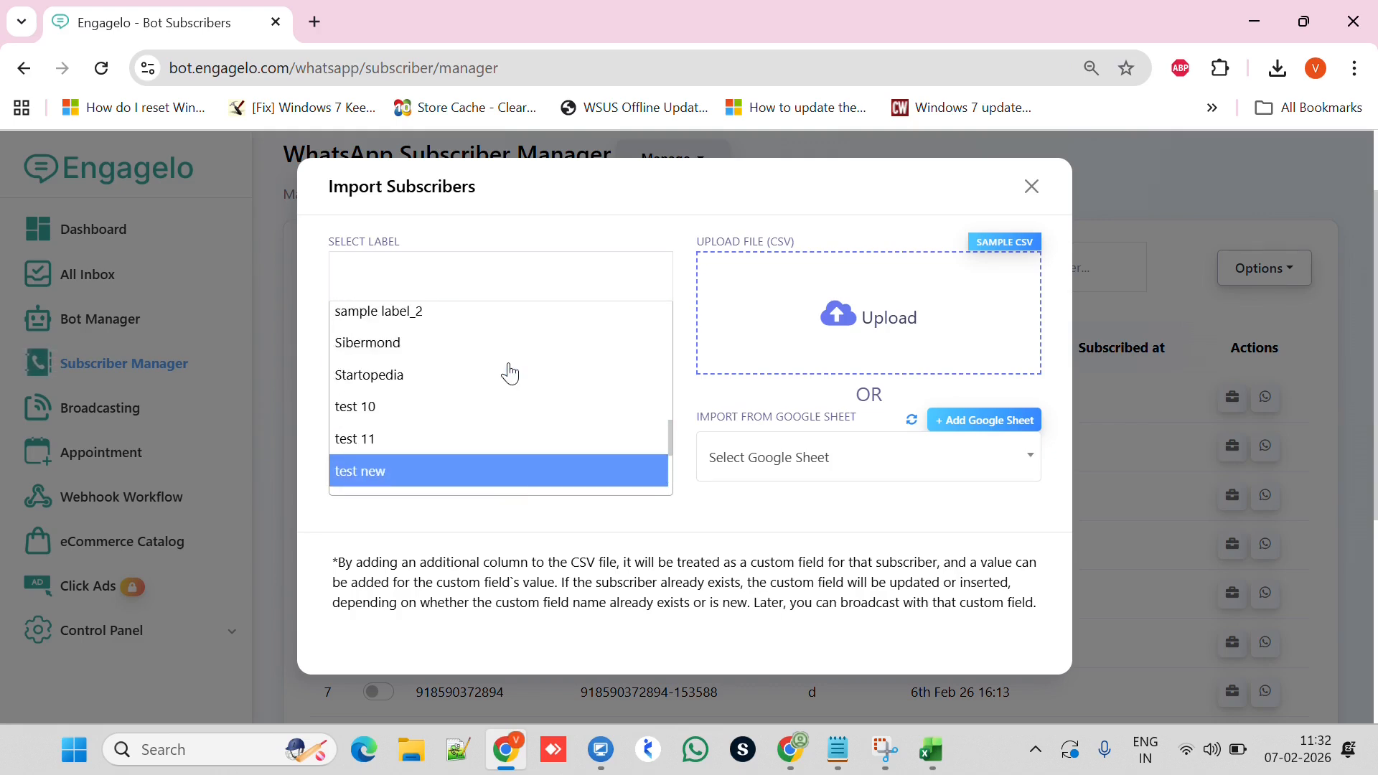
scroll(510, 374, up, 4)
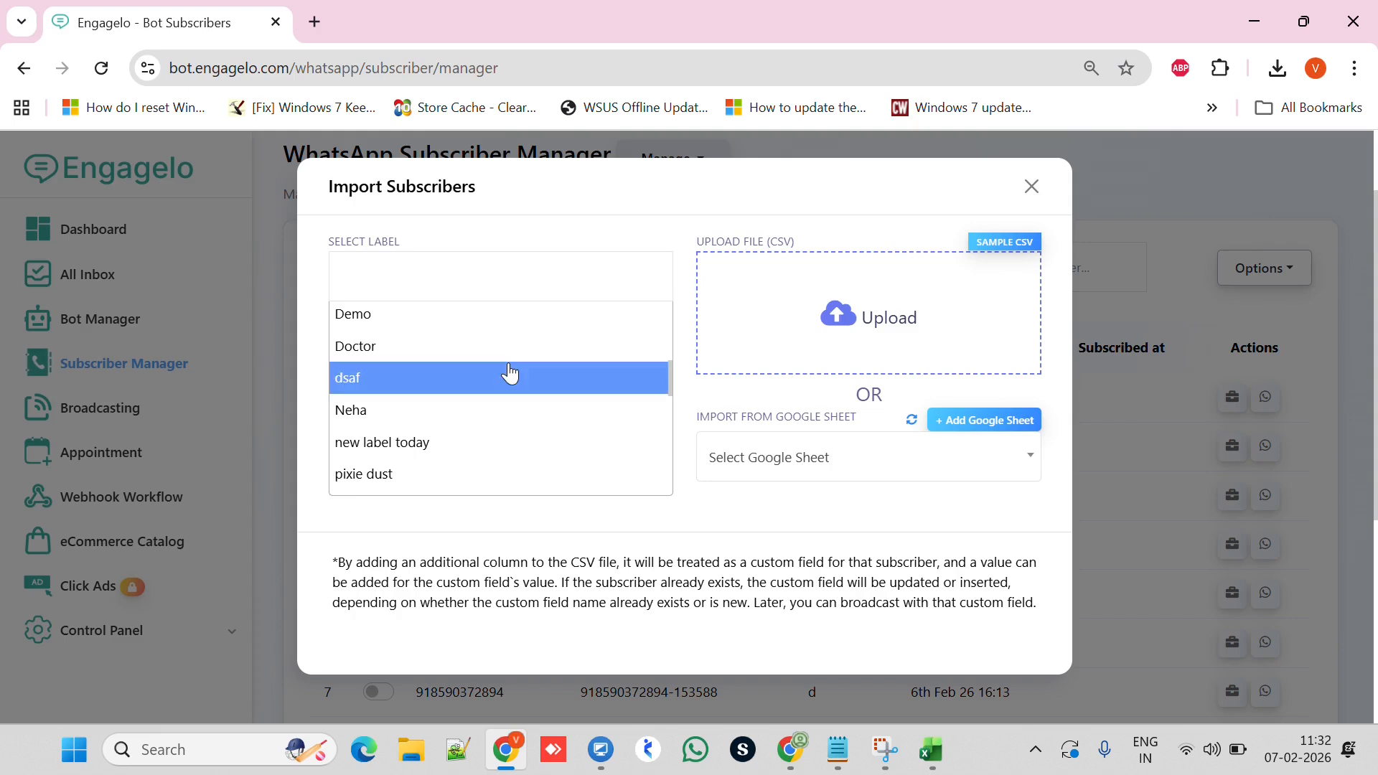
scroll(511, 374, up, 3)
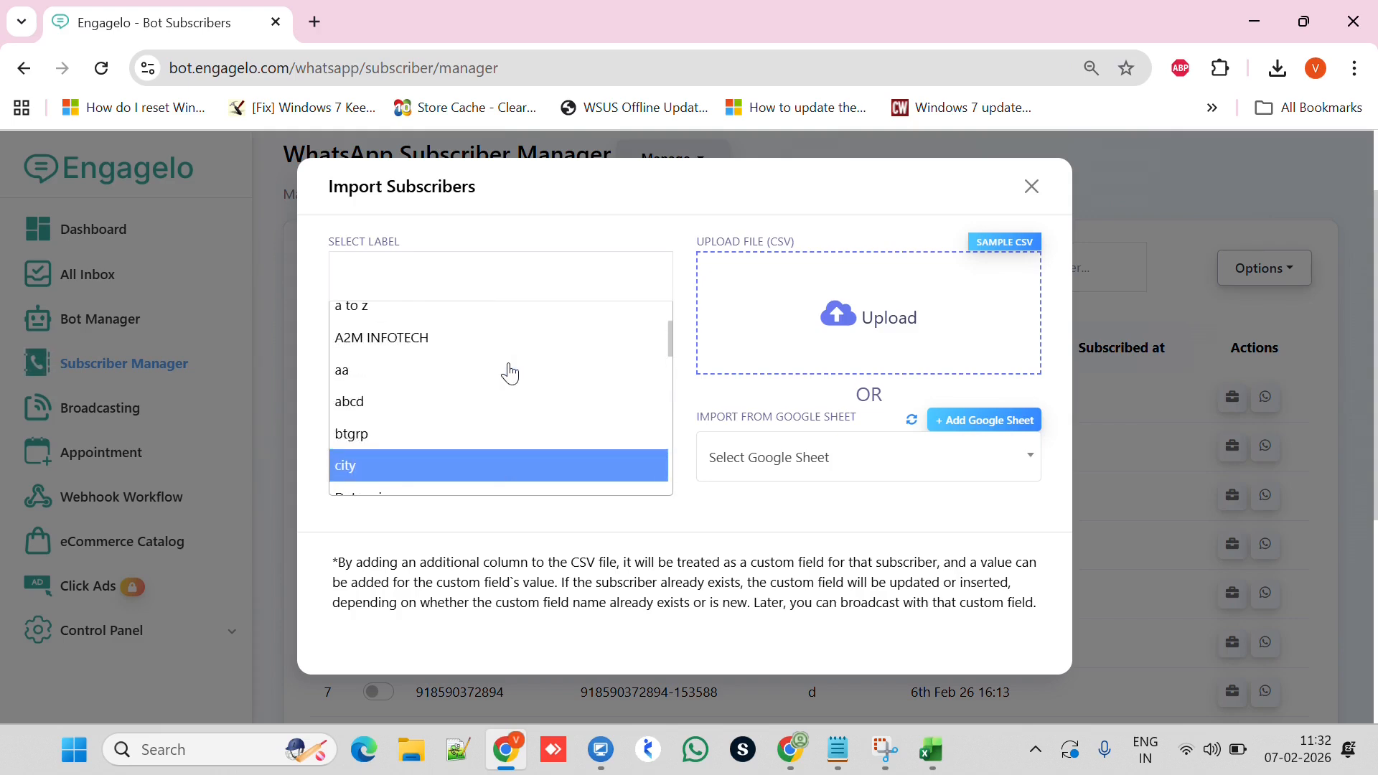
click(350, 407)
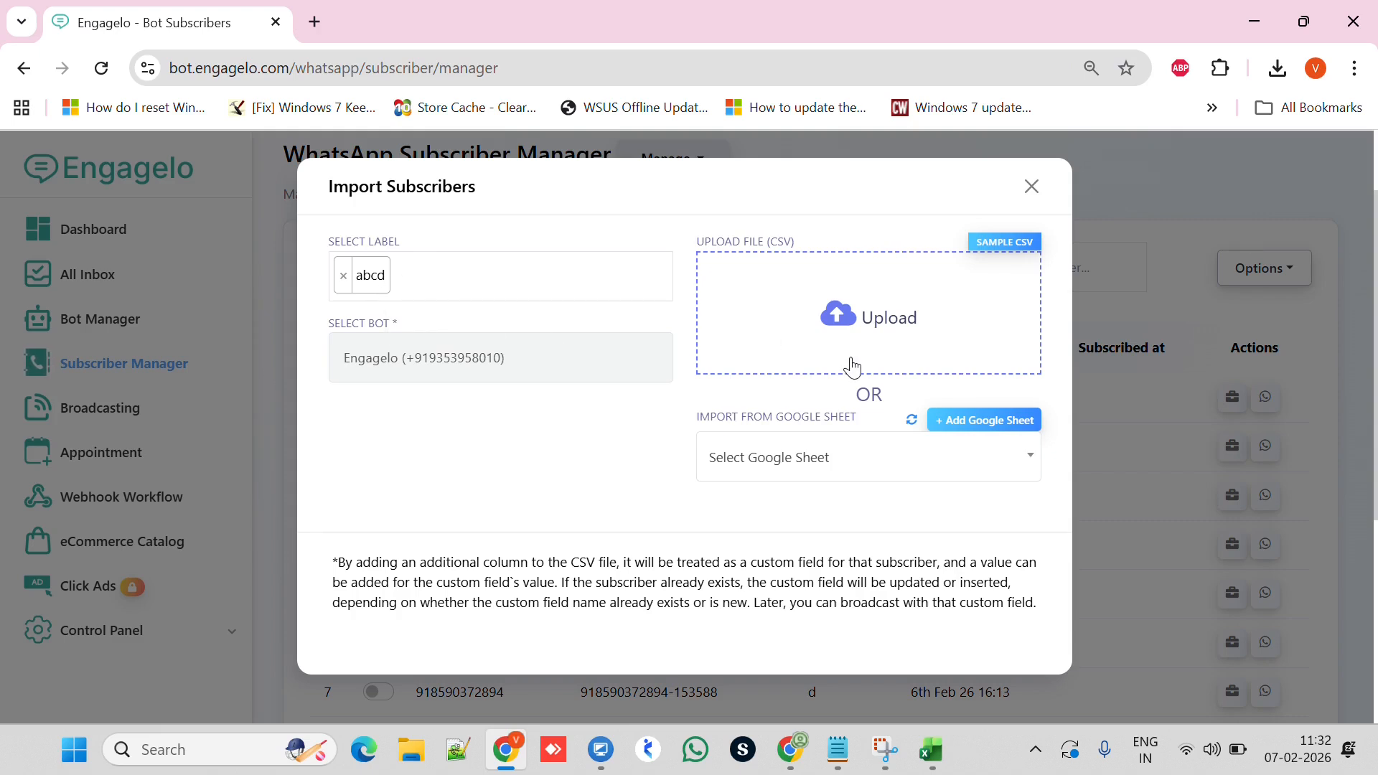
Step: Upload the CSV file whatsapp_sample_subscriber_import (12) from the Downloads folder as the import source
click(901, 336)
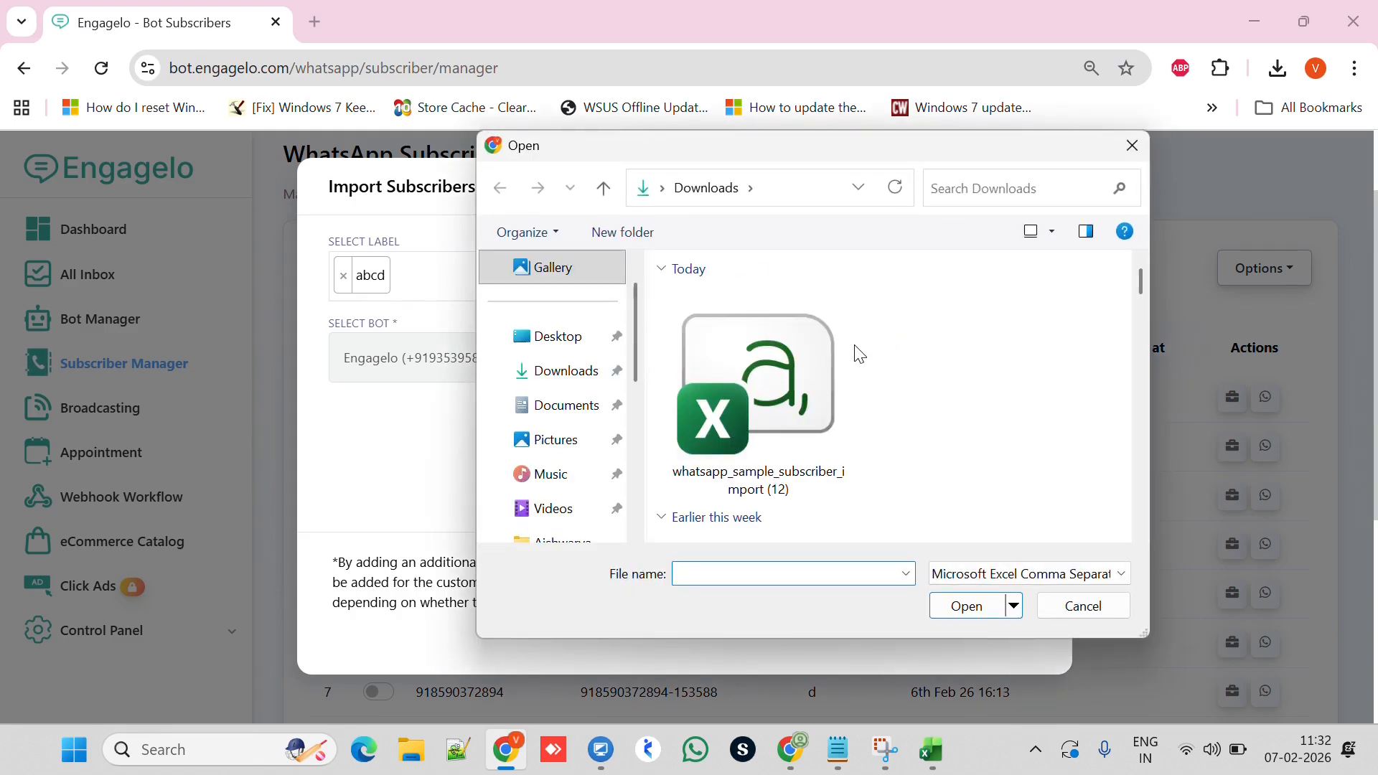
click(762, 373)
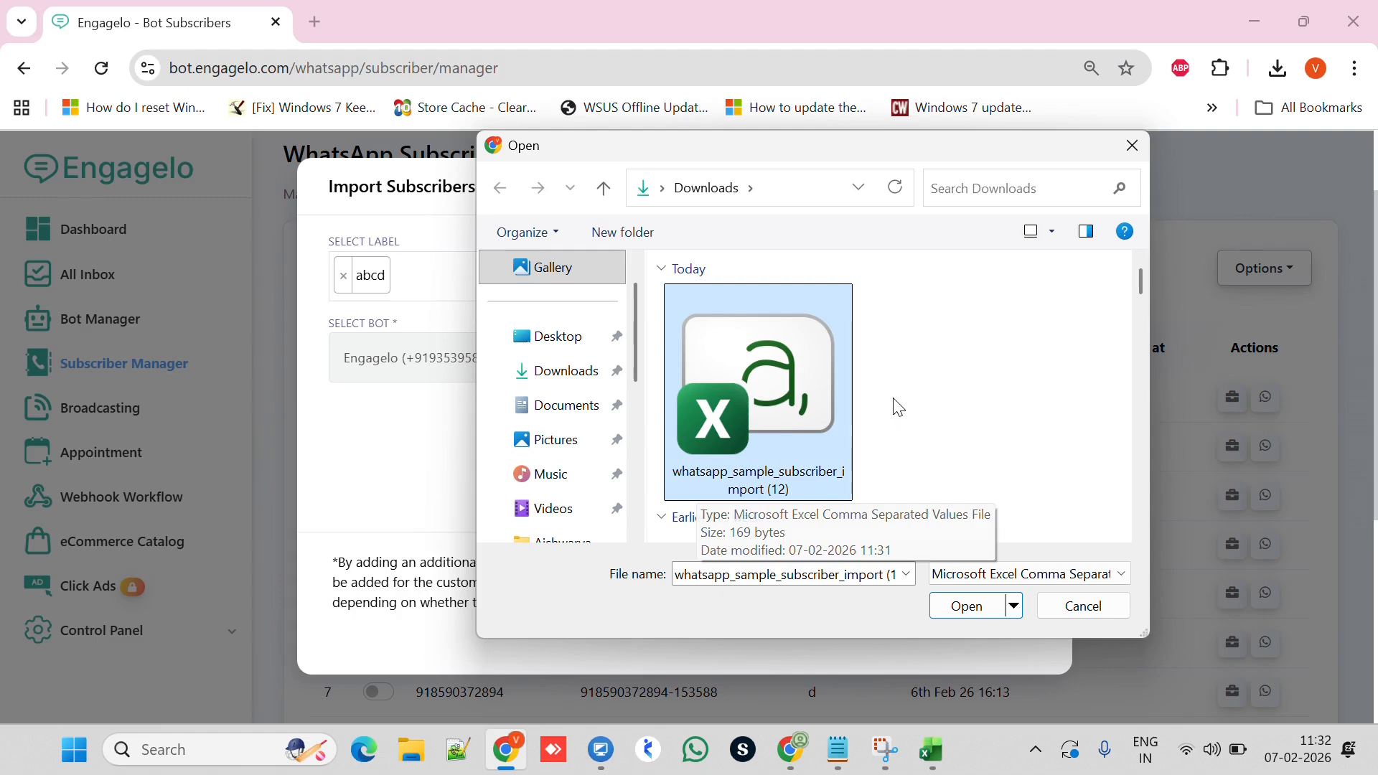
click(967, 616)
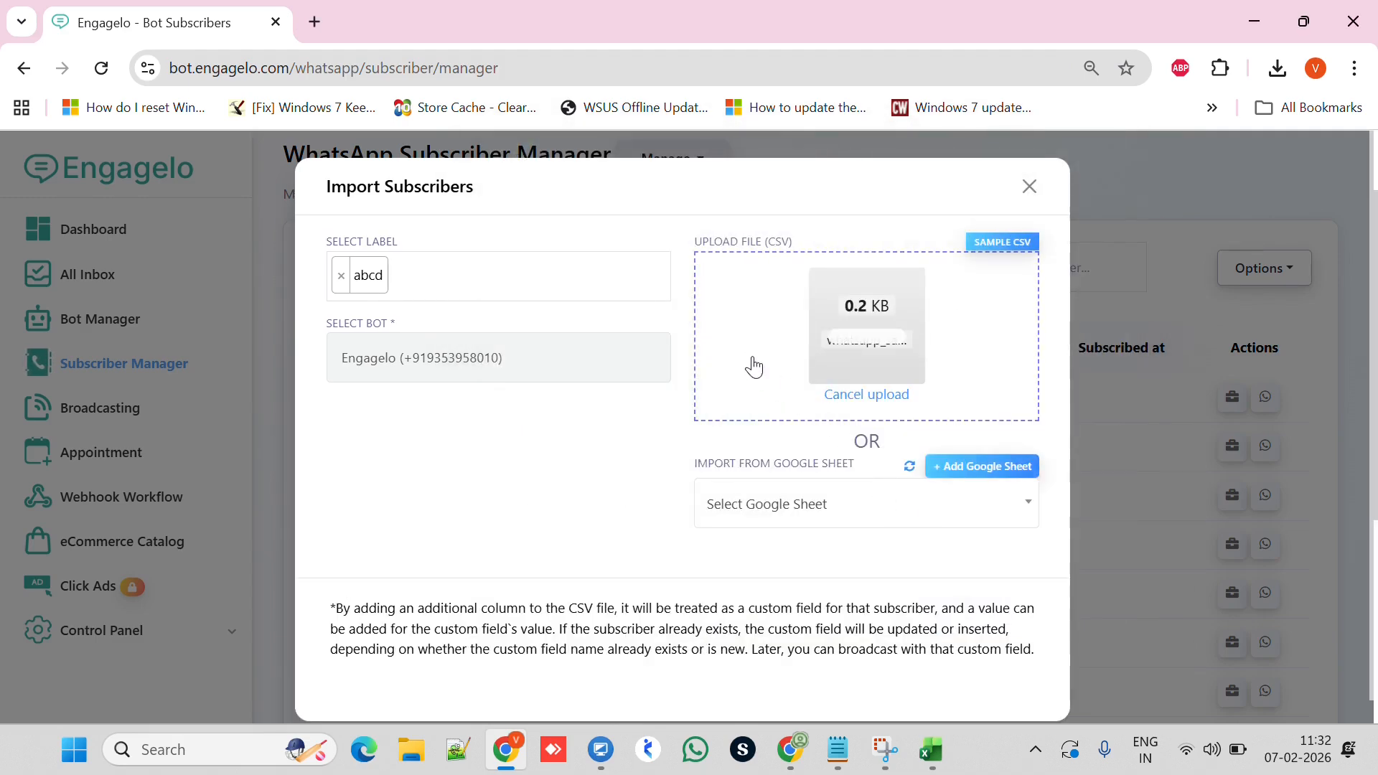
Step: Add a data mapping that links the phone_number file header to the Phone Number data field
scroll(747, 364, down, 5)
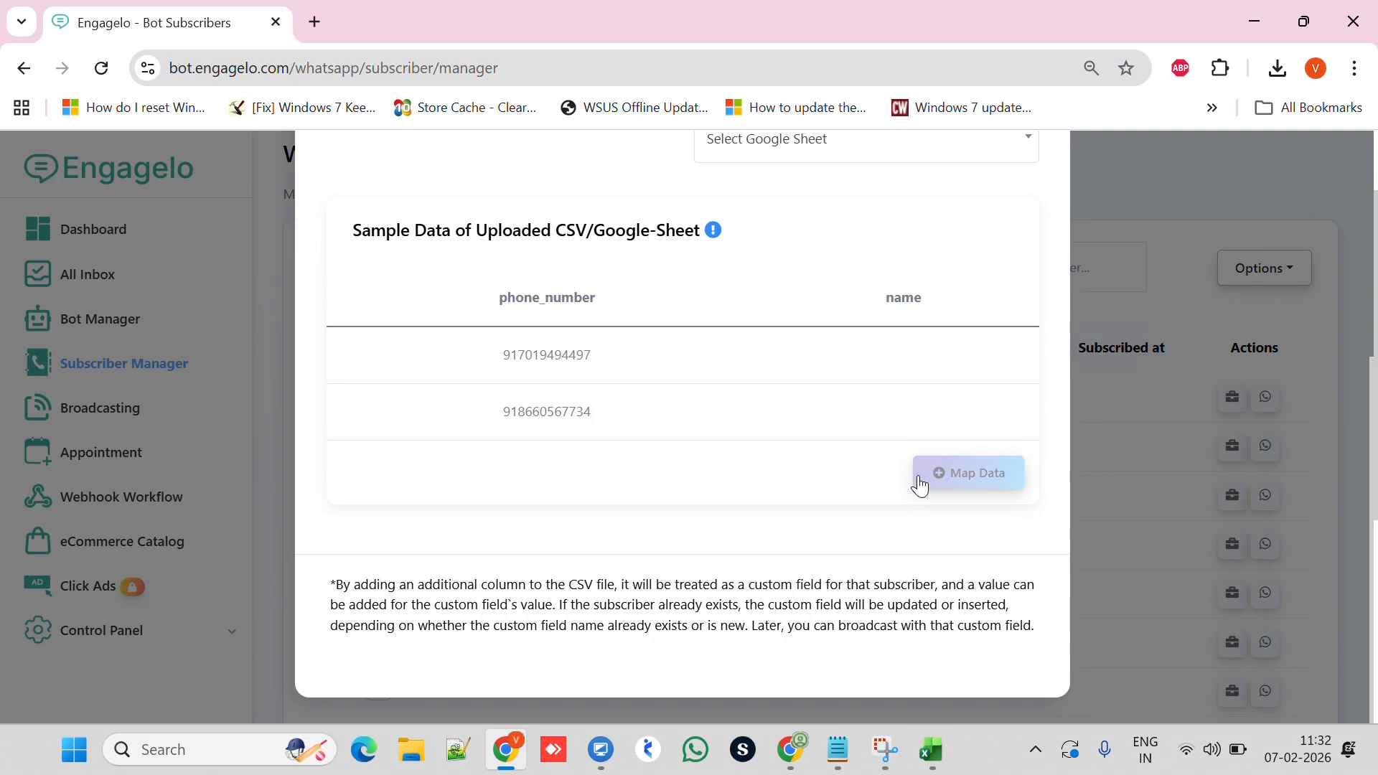
click(975, 492)
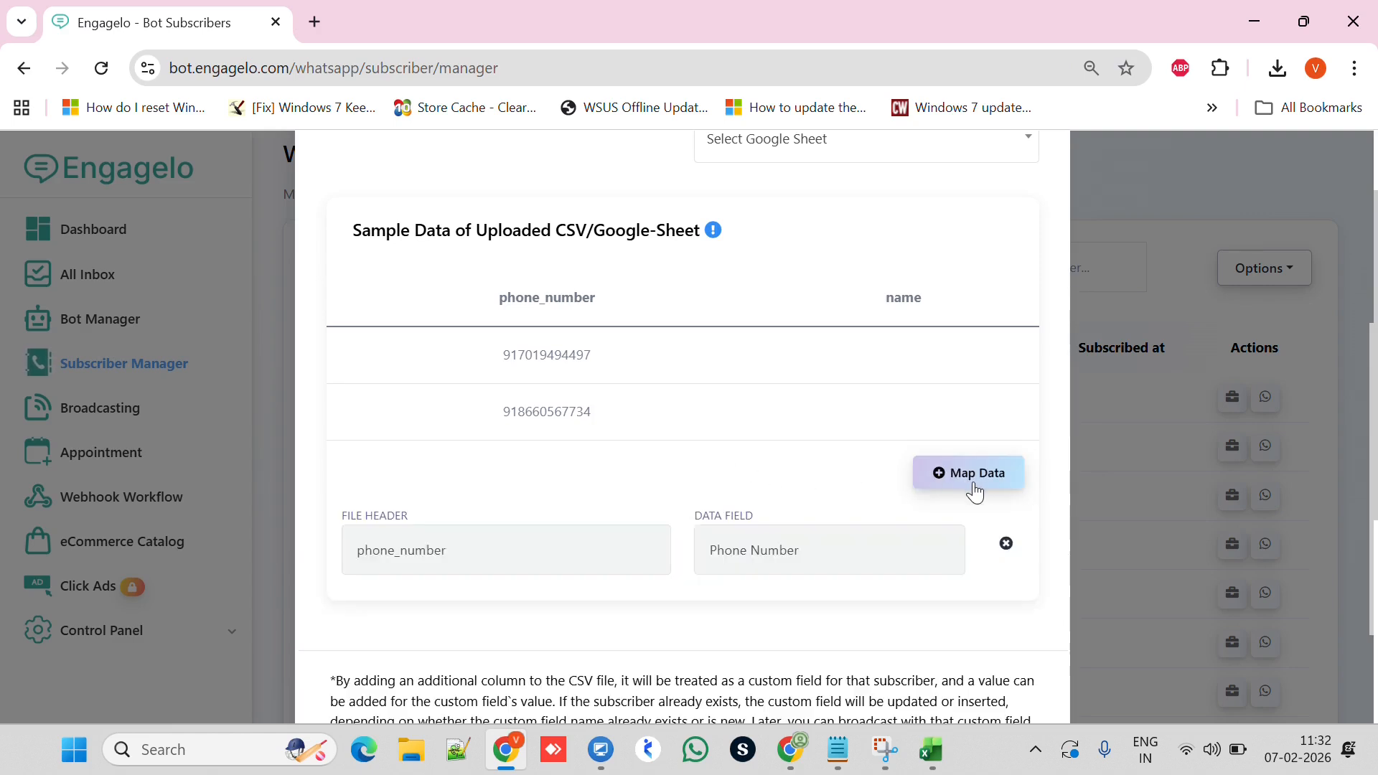
scroll(830, 376, down, 3)
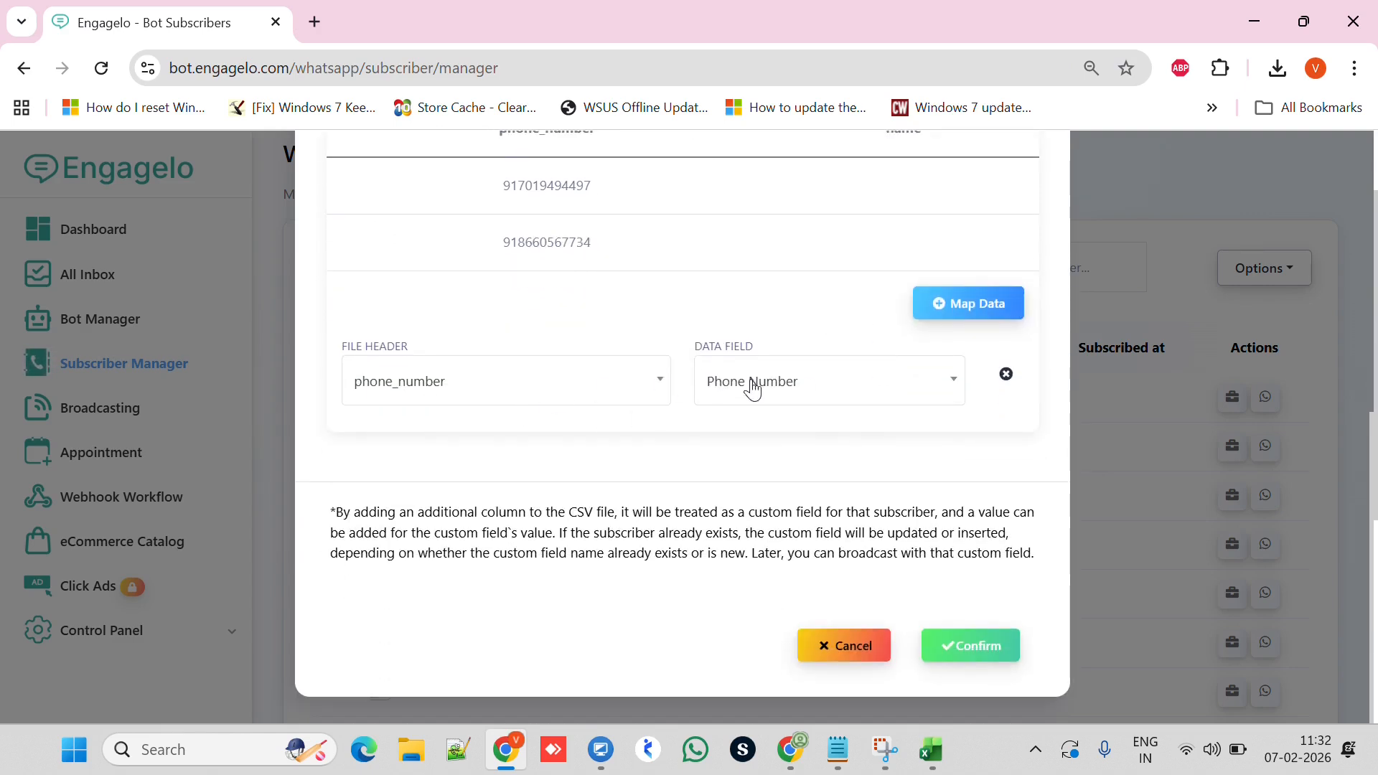
scroll(774, 371, up, 5)
scroll(818, 498, down, 2)
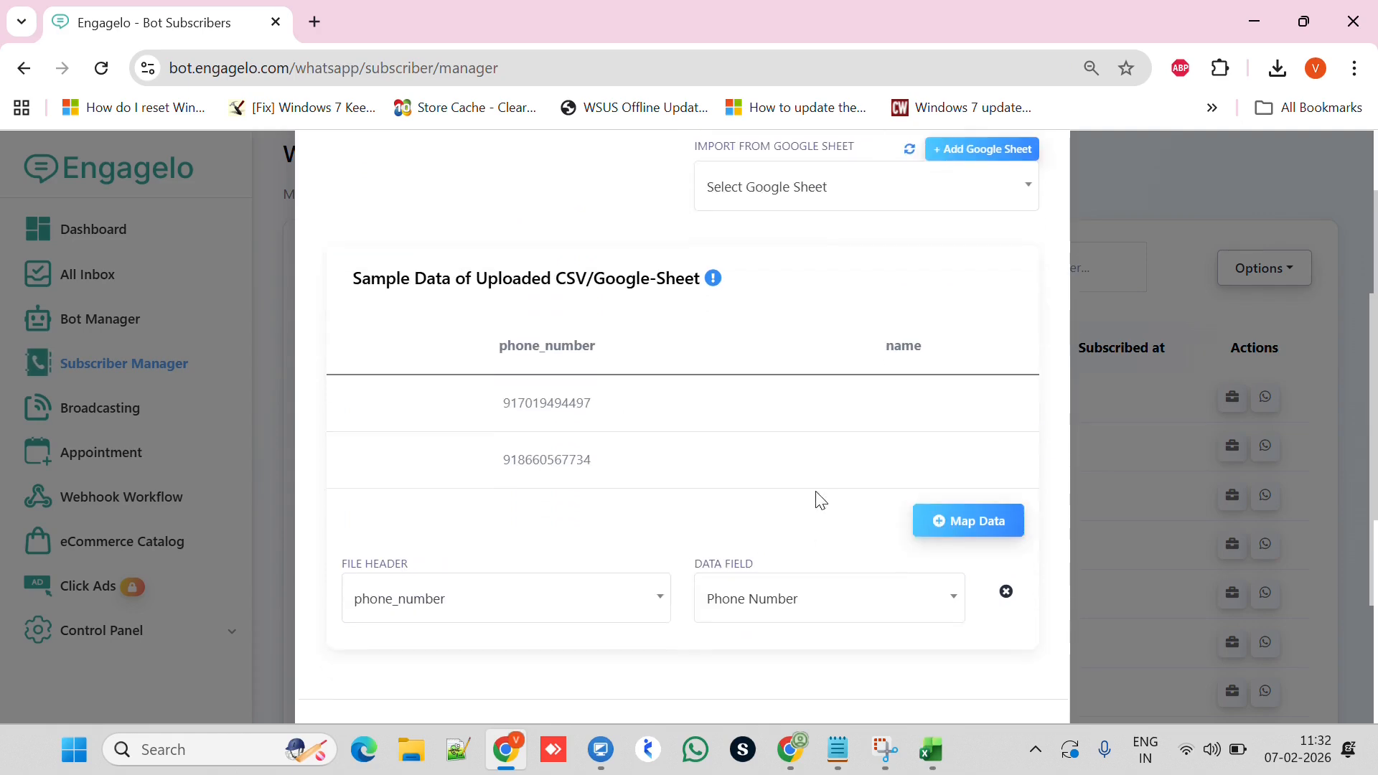
scroll(919, 402, down, 3)
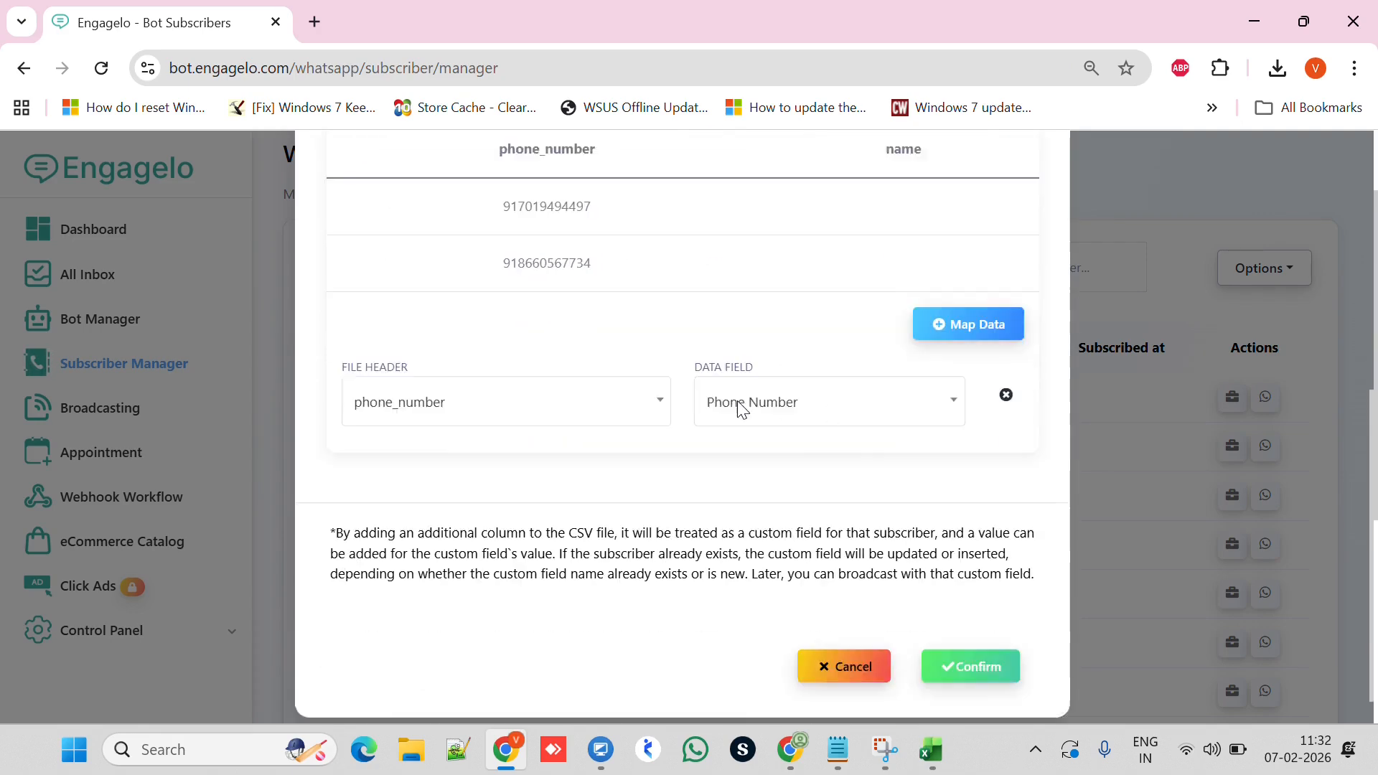
Step: Add a second data mapping that links the name file header to the Subscriber Name field
click(963, 316)
scroll(585, 413, down, 1)
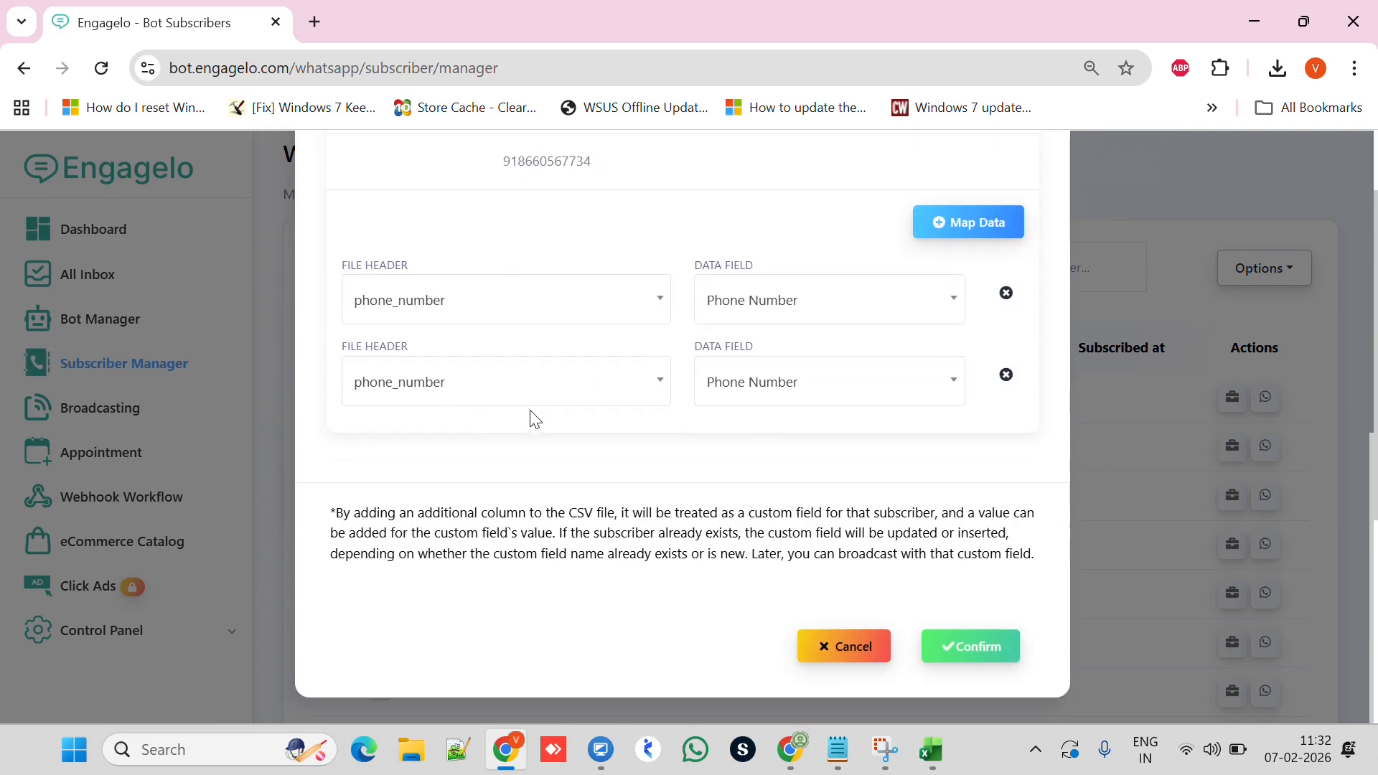
click(476, 391)
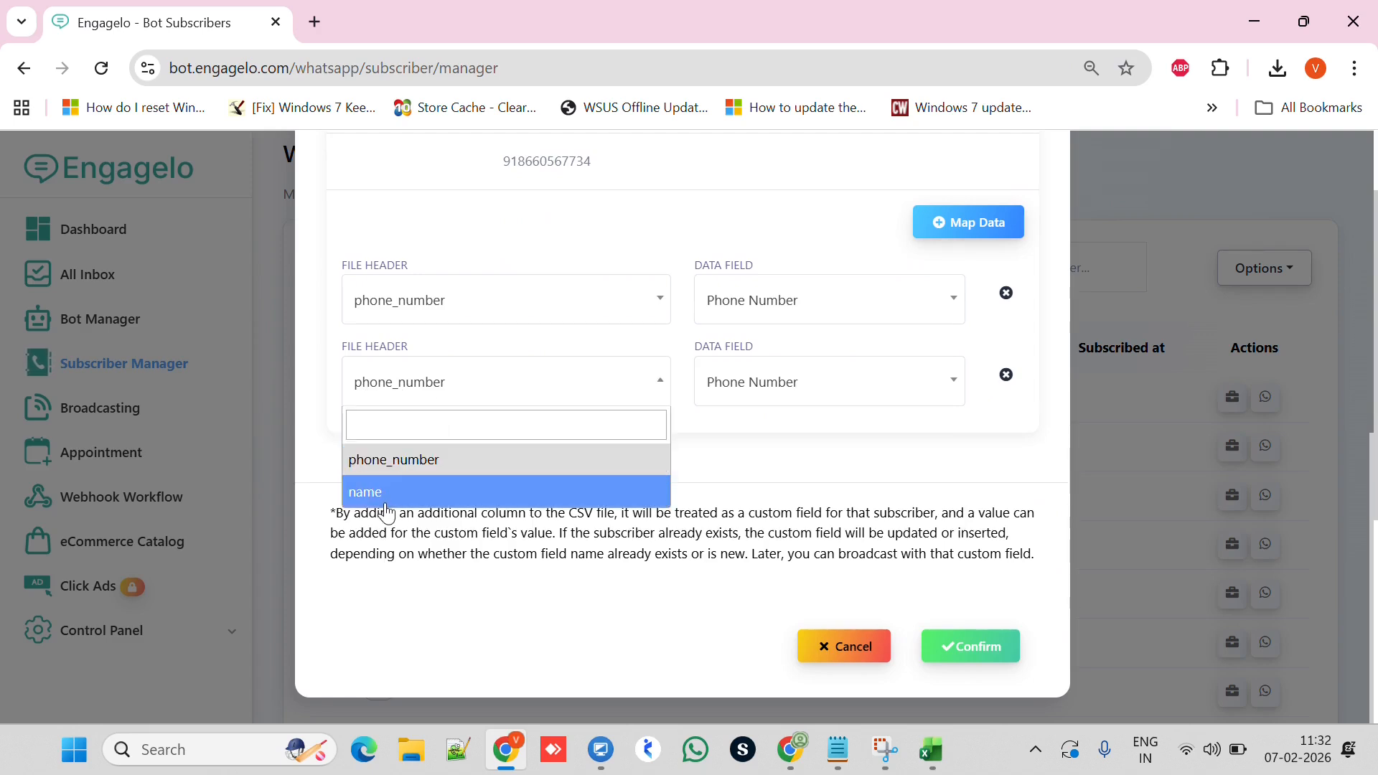
click(431, 495)
click(803, 392)
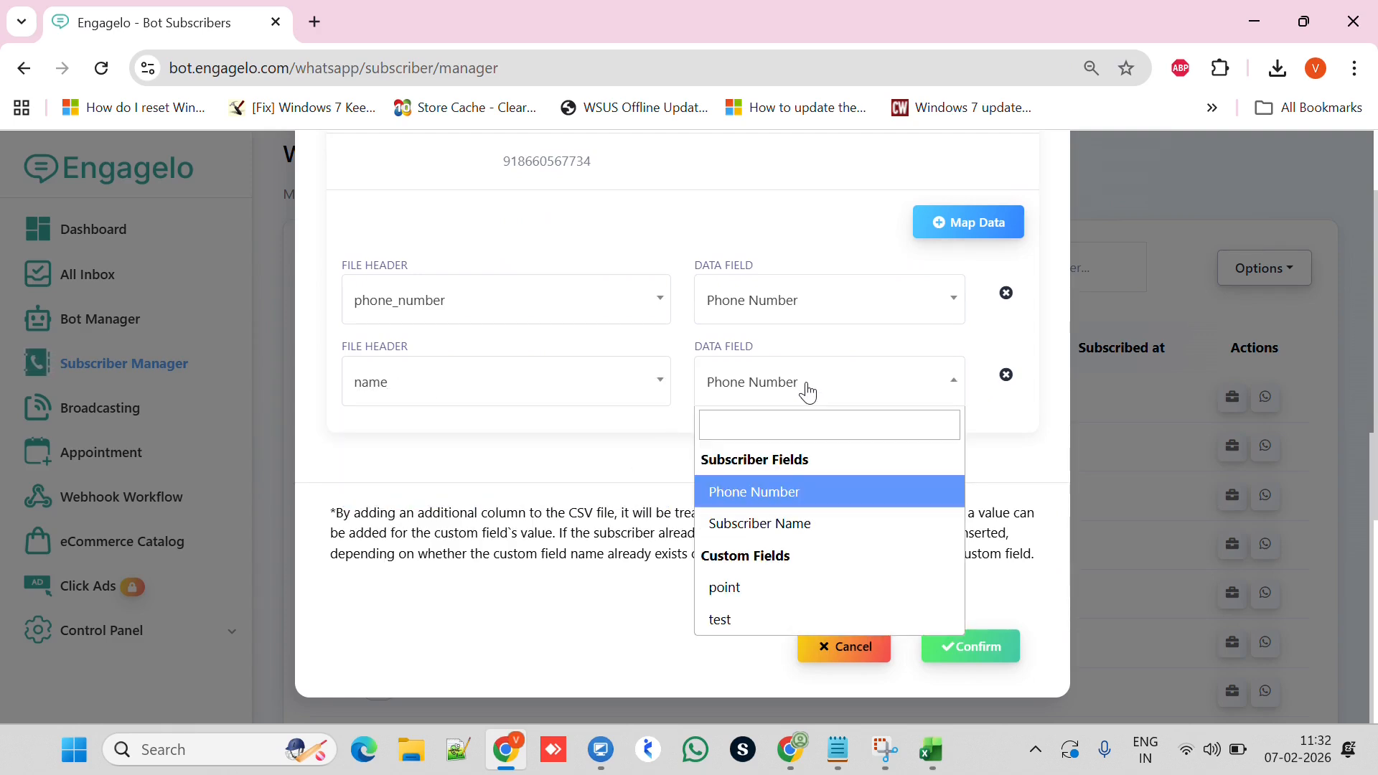
click(756, 524)
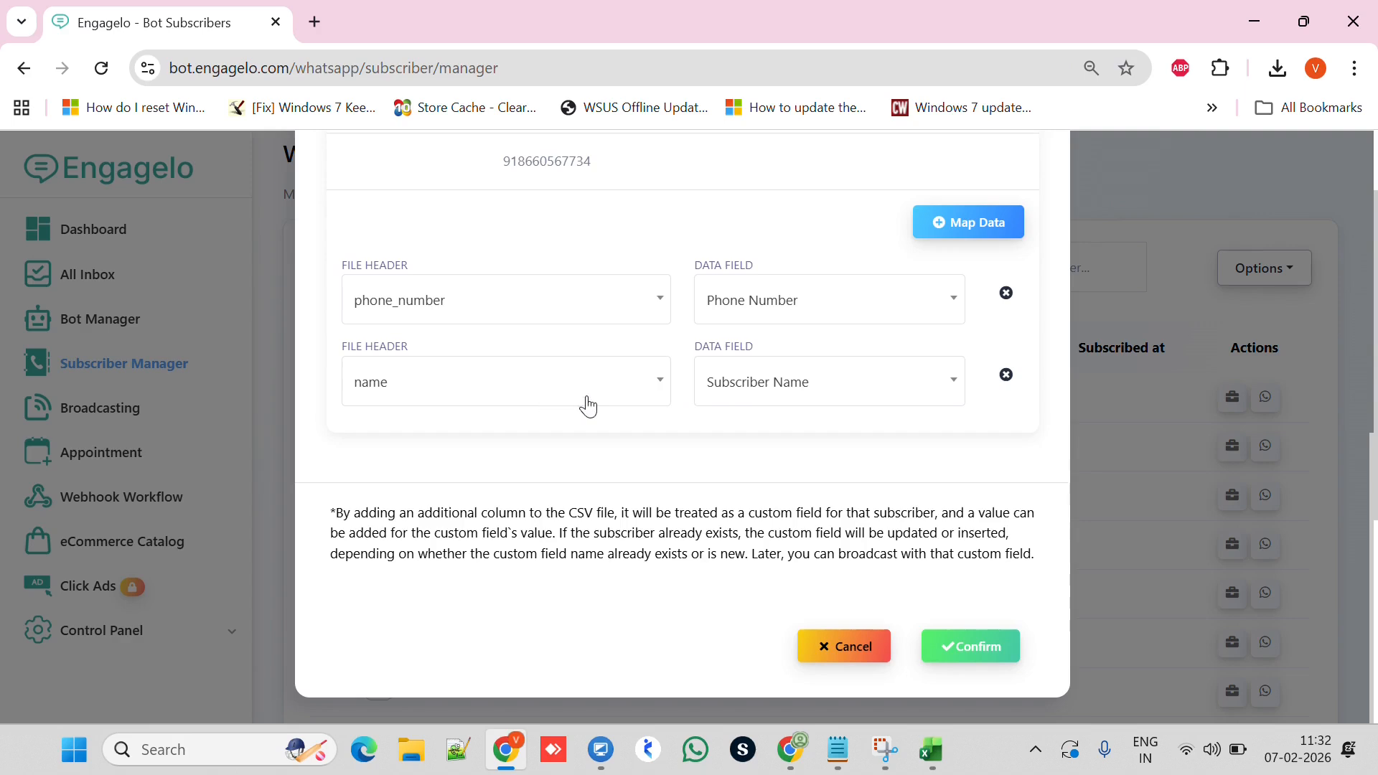
Step: Check the sample data against the mappings and remove the mapping row for the name header
scroll(807, 473, up, 1)
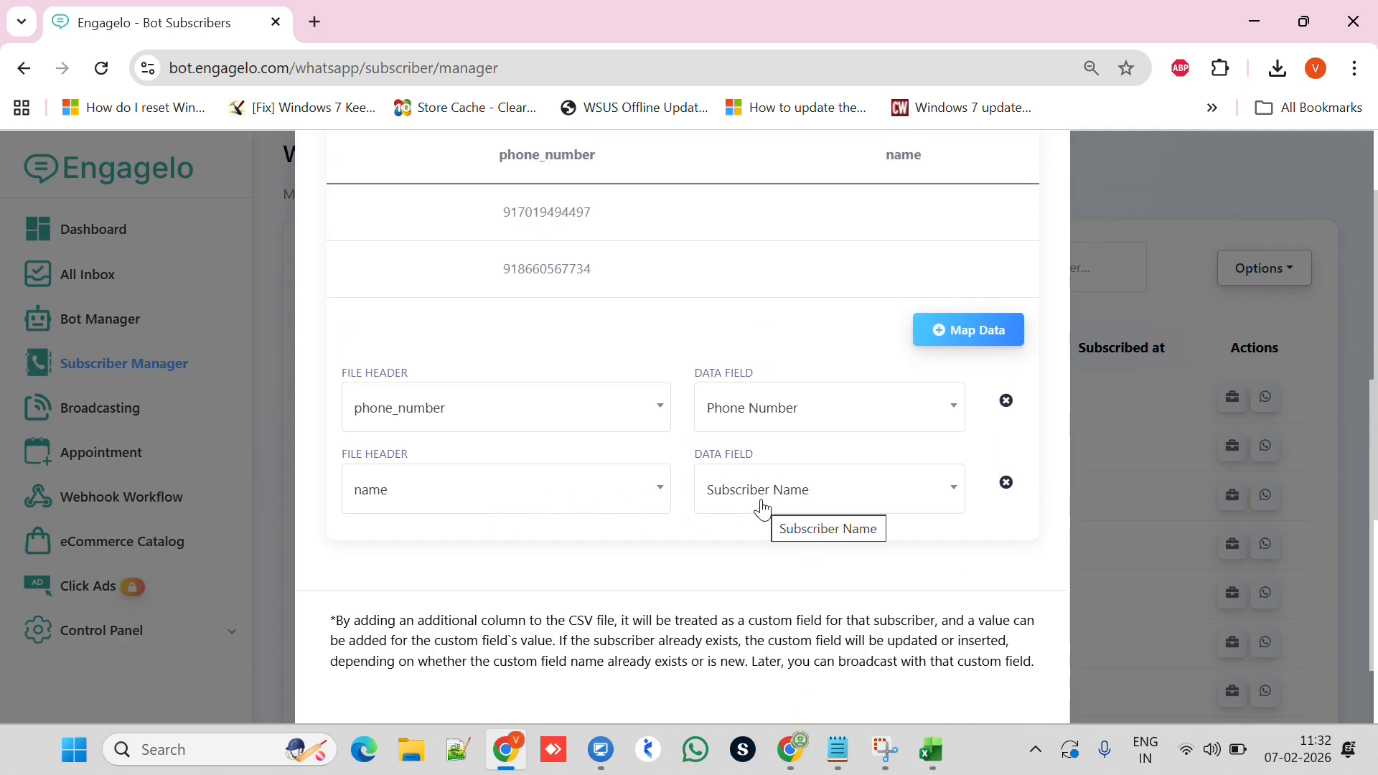
scroll(765, 502, up, 2)
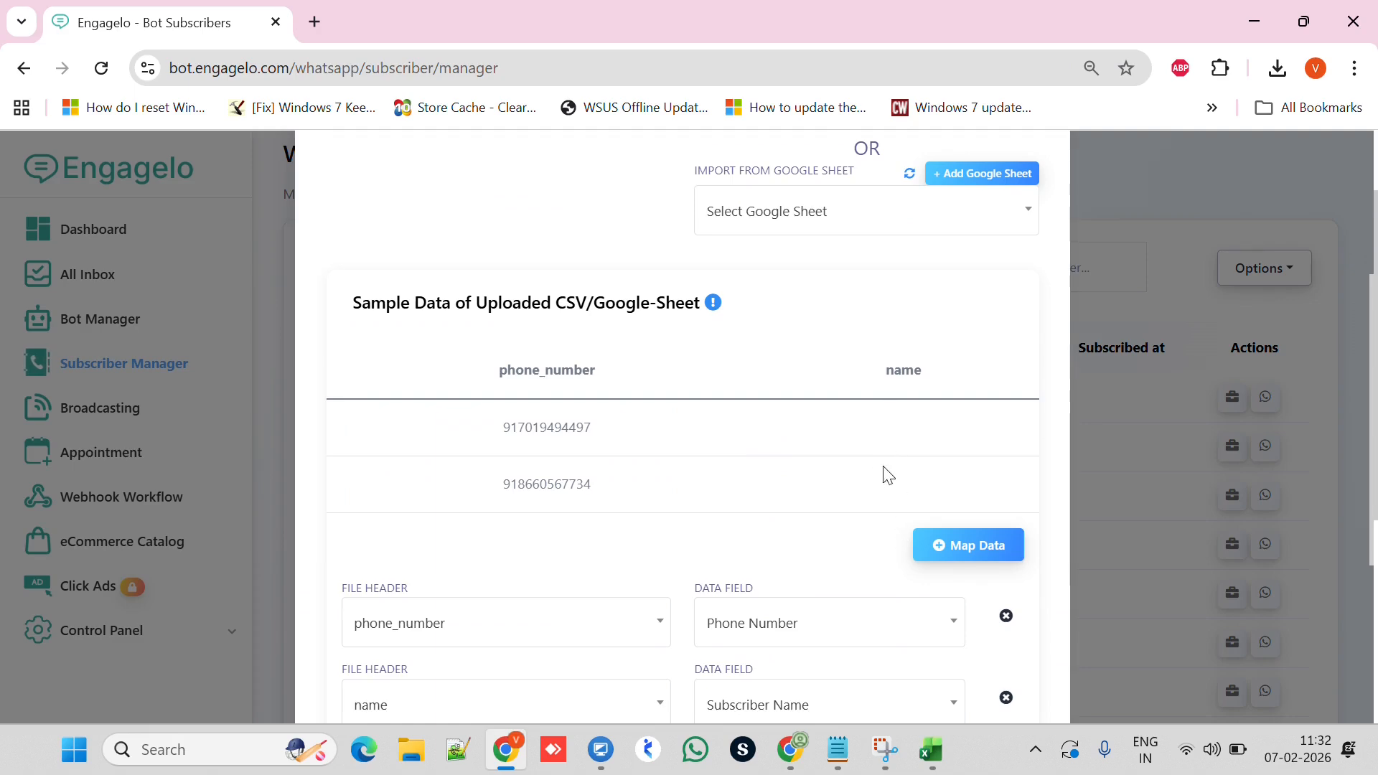
scroll(861, 465, down, 3)
scroll(659, 399, up, 2)
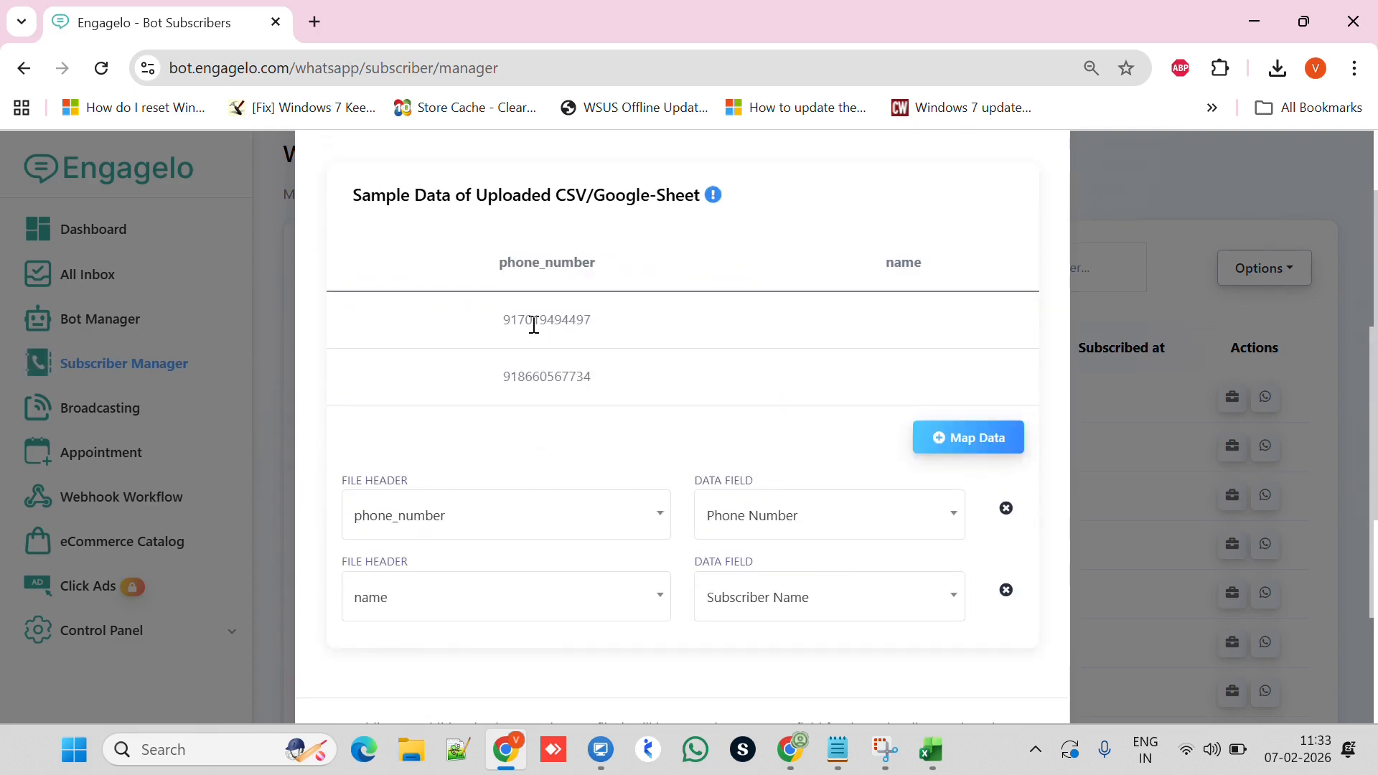
scroll(534, 324, down, 2)
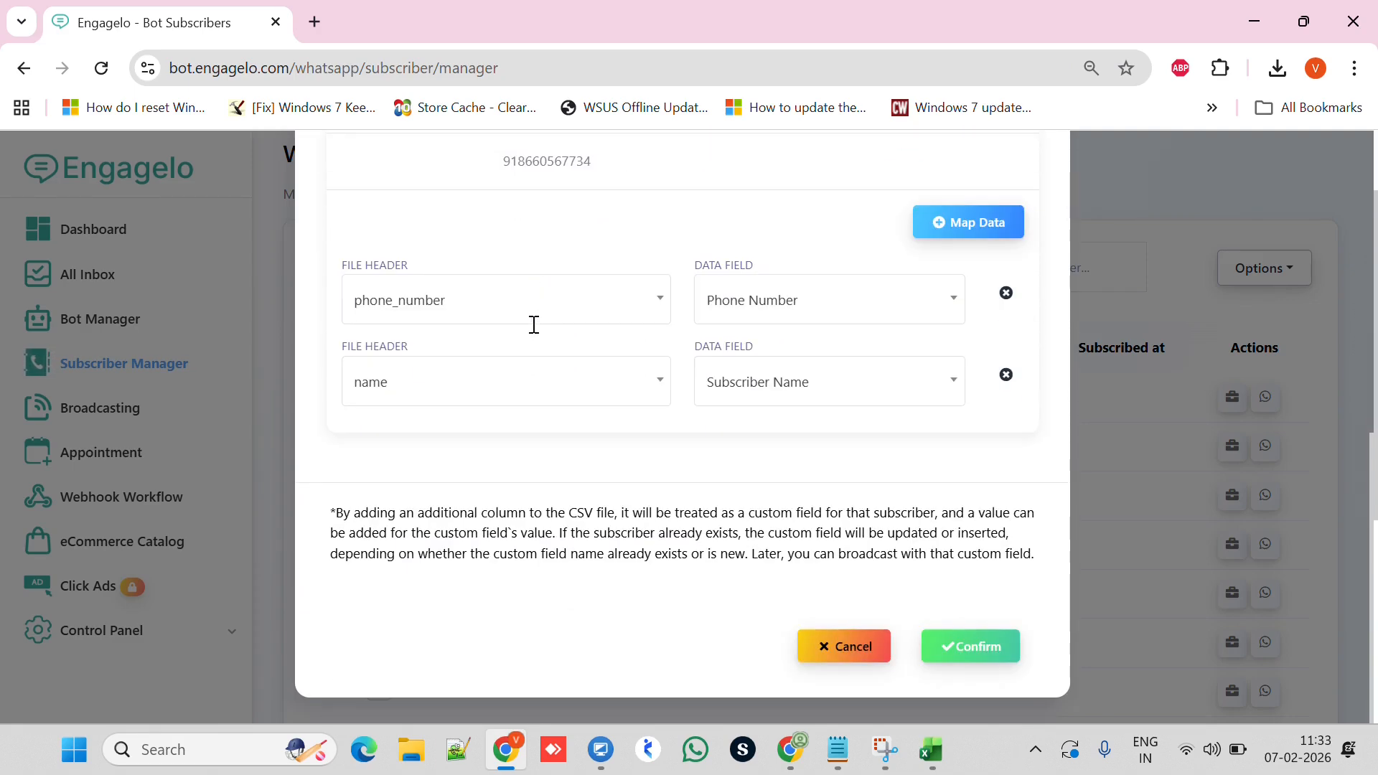
click(1006, 376)
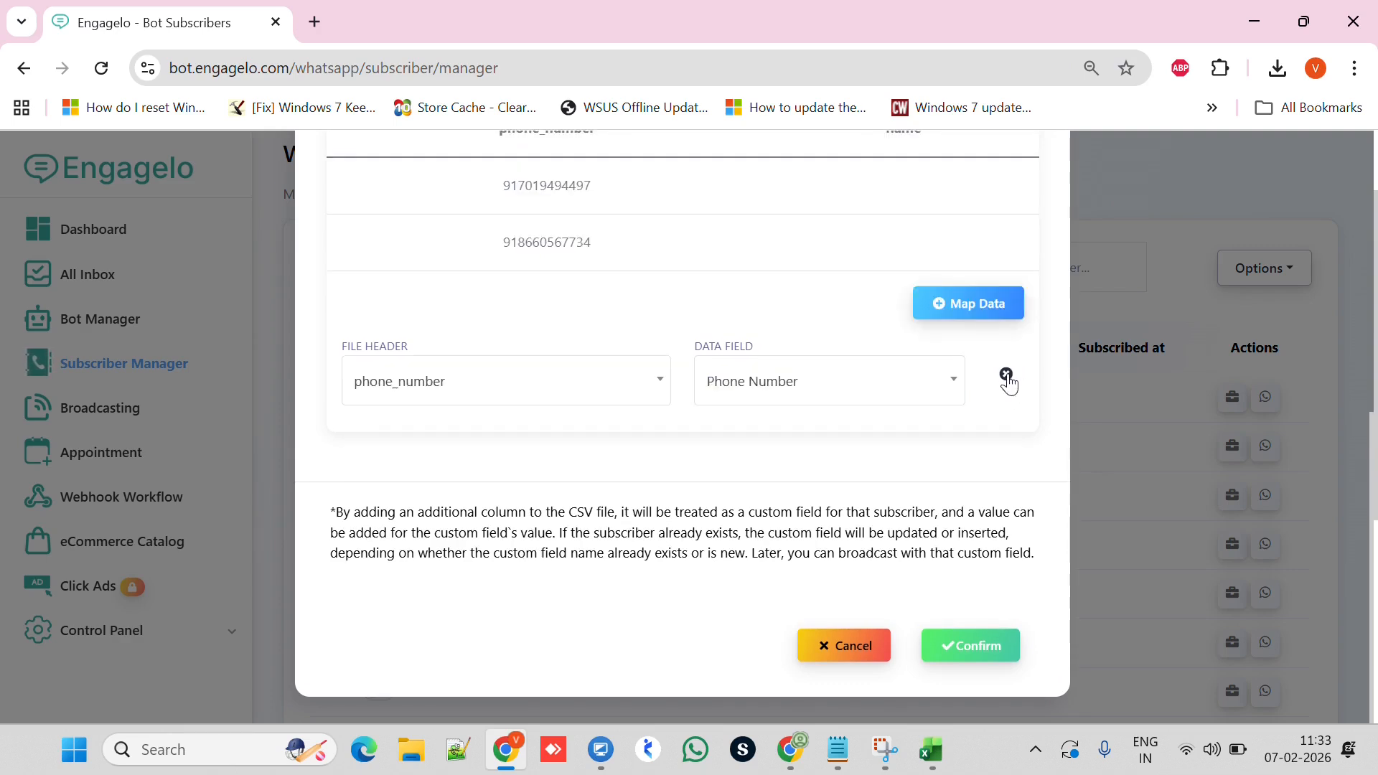
Step: Confirm the subscriber import and dismiss the notice that follows
click(962, 646)
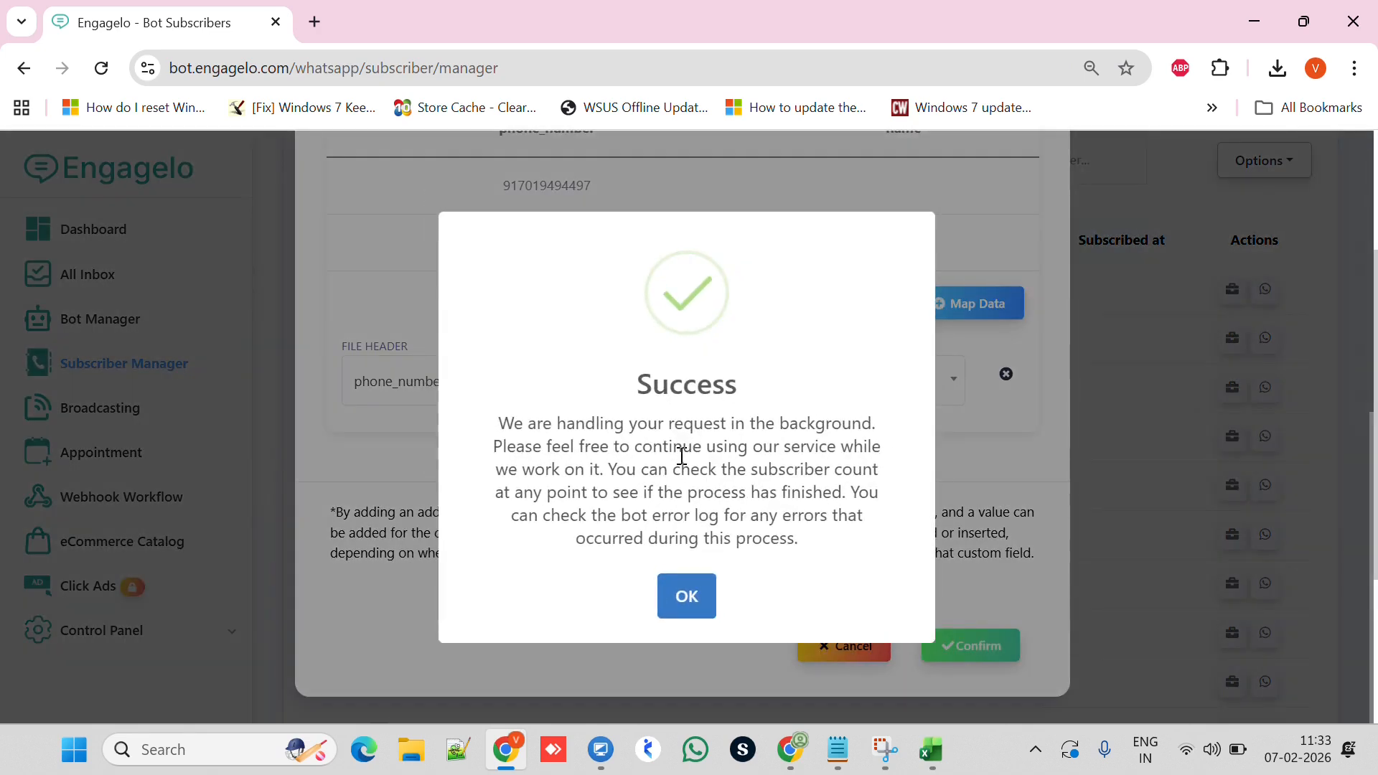
click(688, 607)
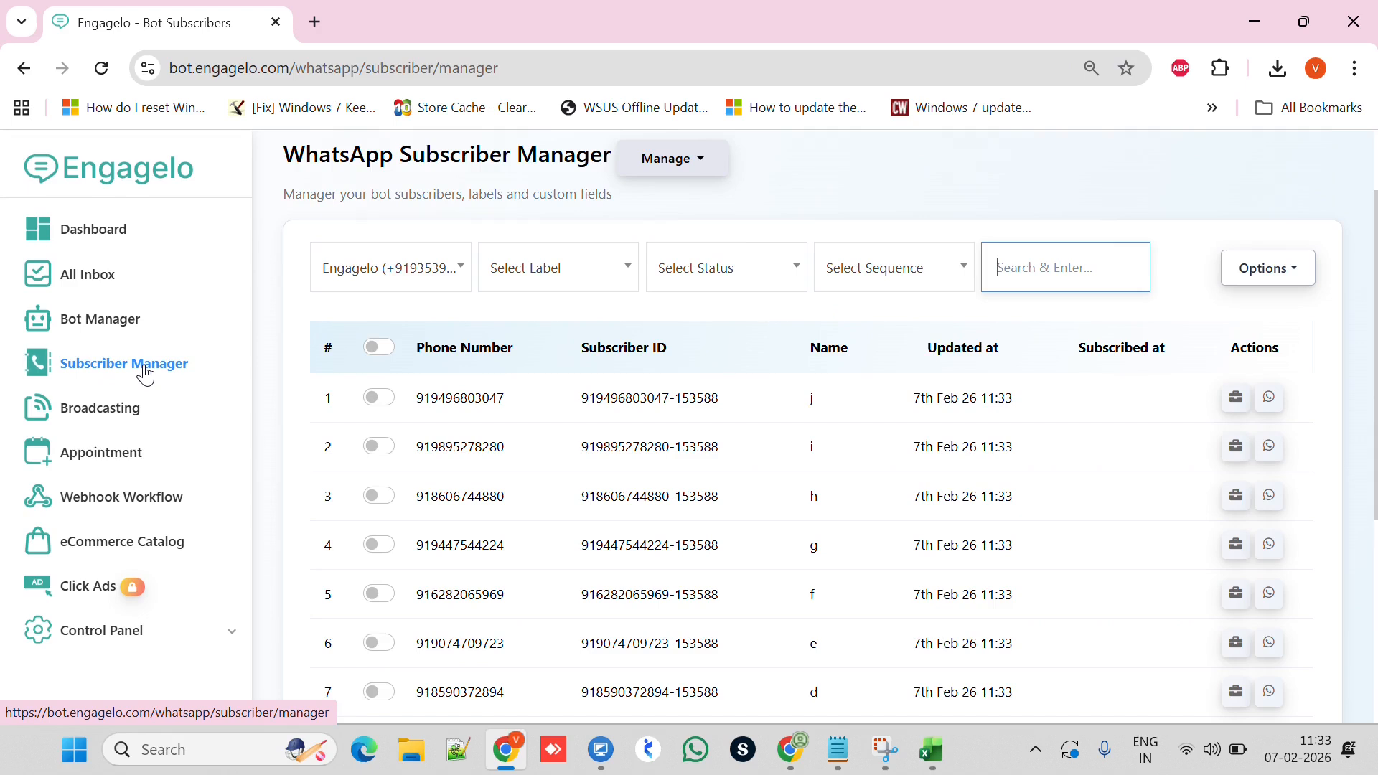
Step: Filter the WhatsApp subscriber list by the label abcd and review the imported subscribers
click(544, 284)
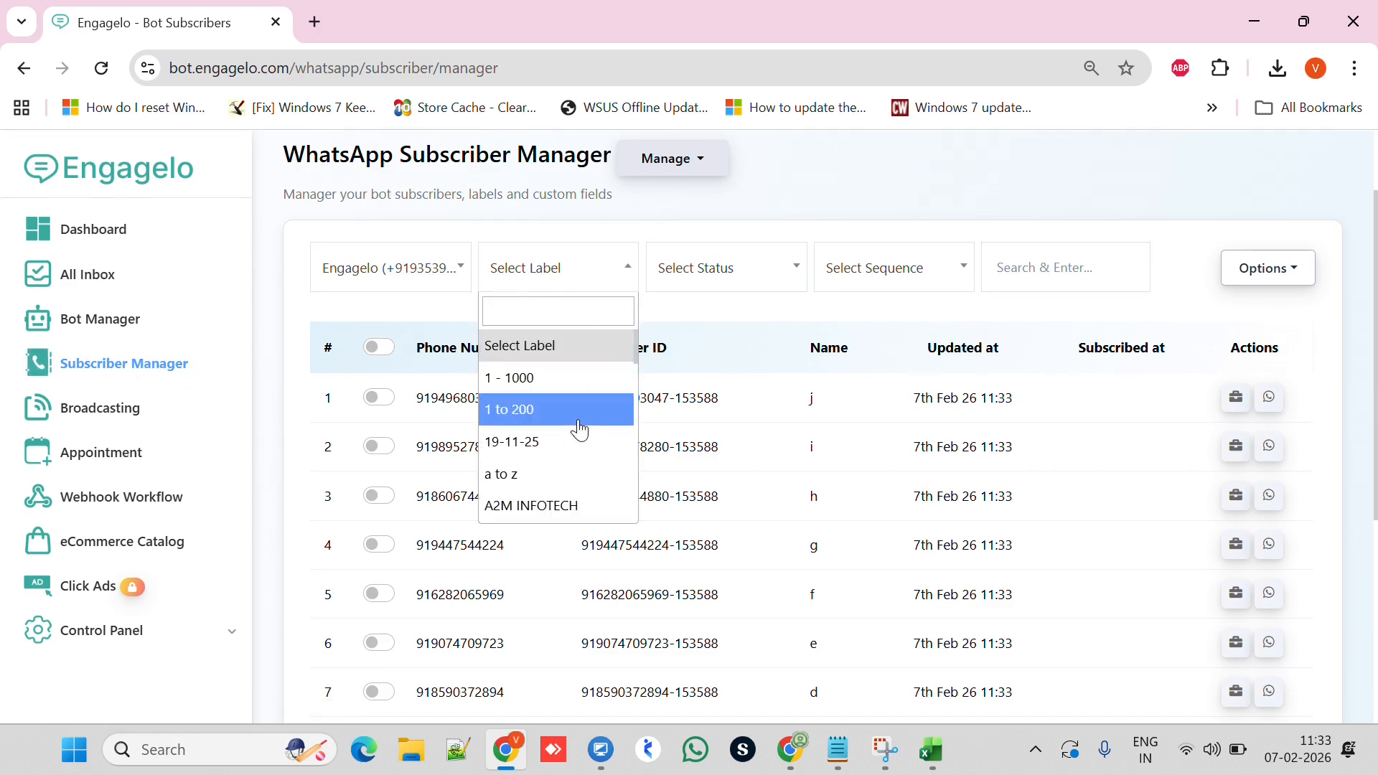
scroll(580, 430, down, 3)
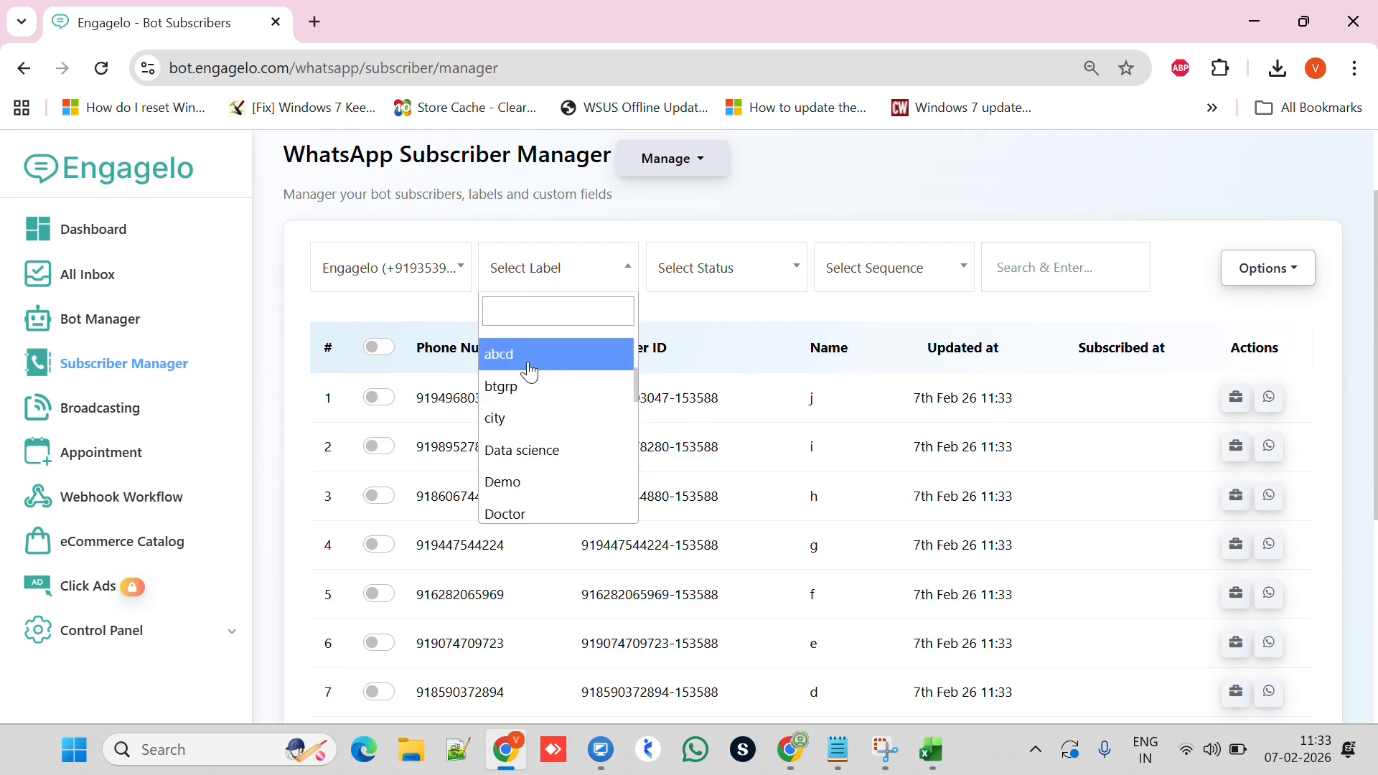
click(502, 367)
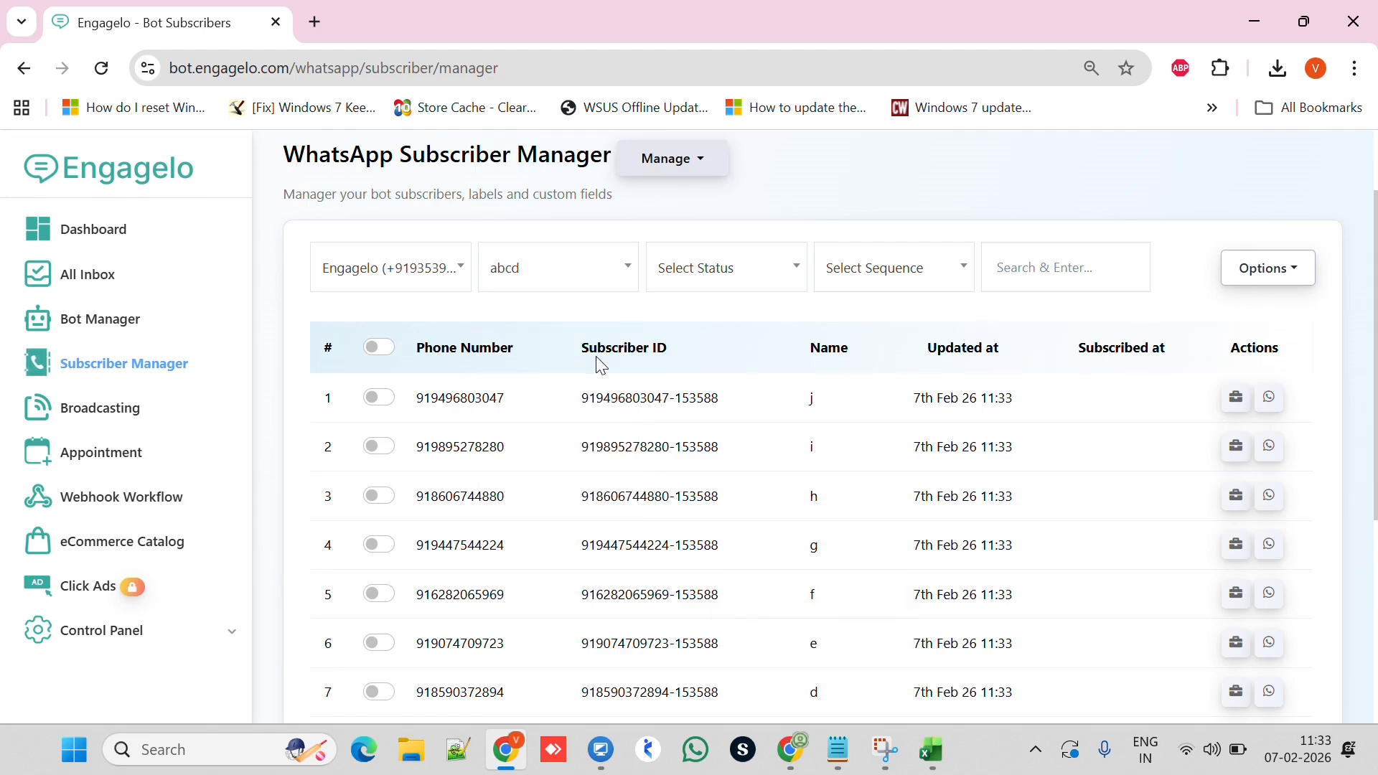
scroll(594, 359, down, 5)
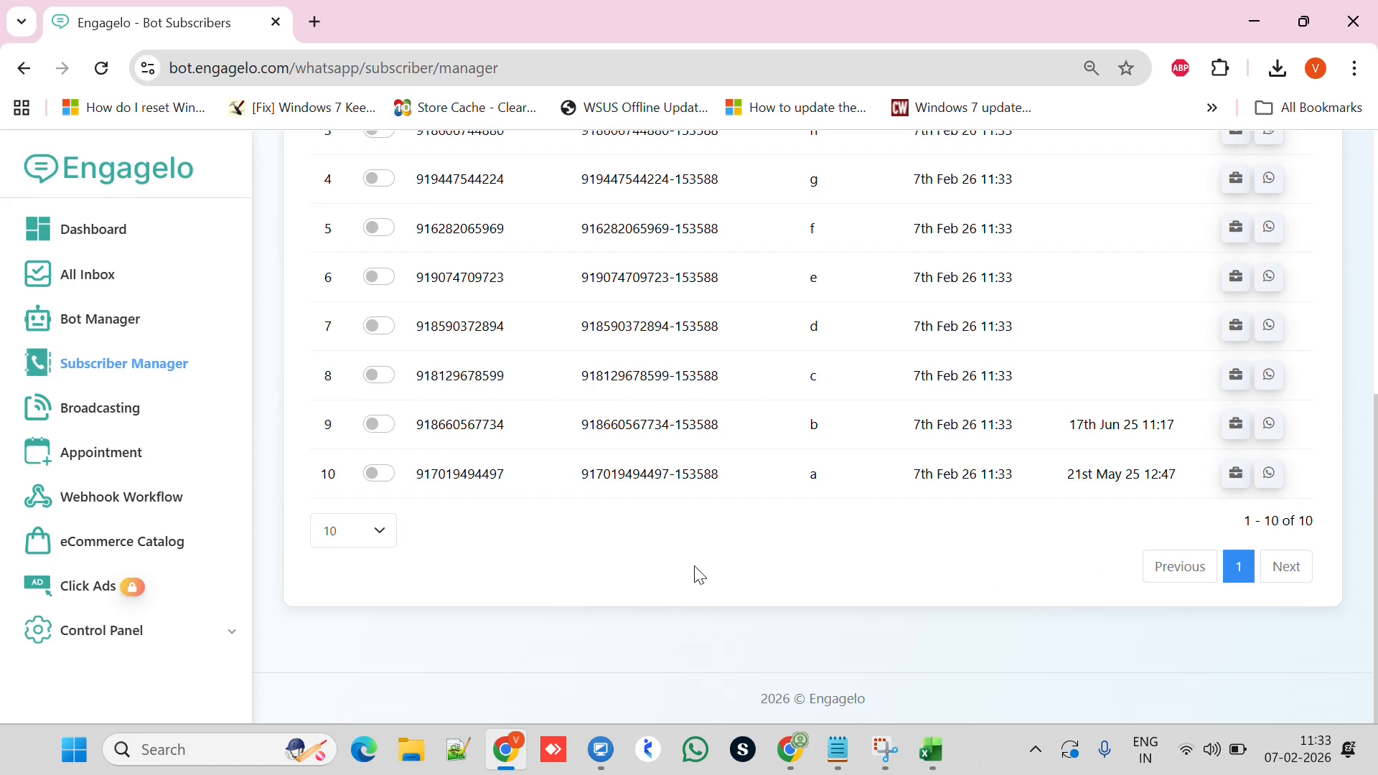
scroll(702, 508, up, 4)
scroll(701, 503, down, 3)
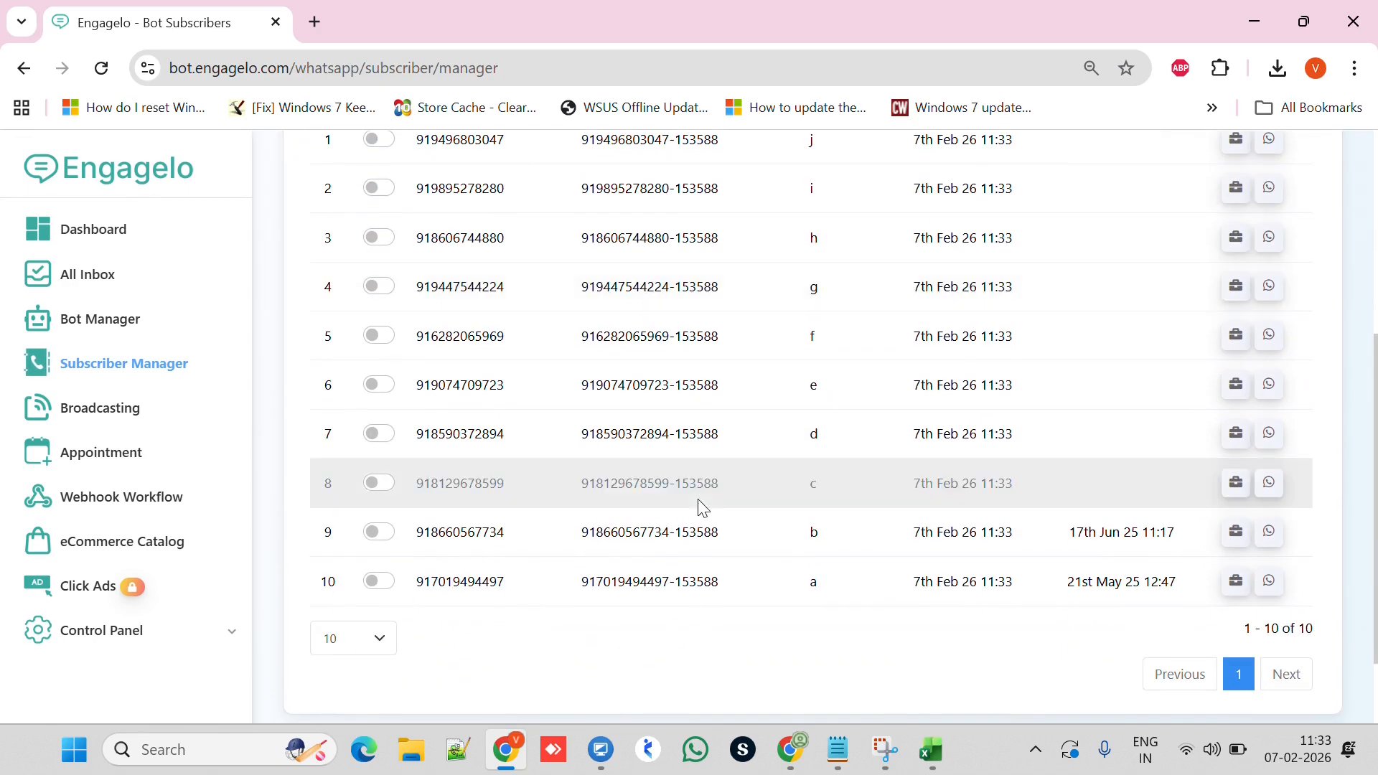